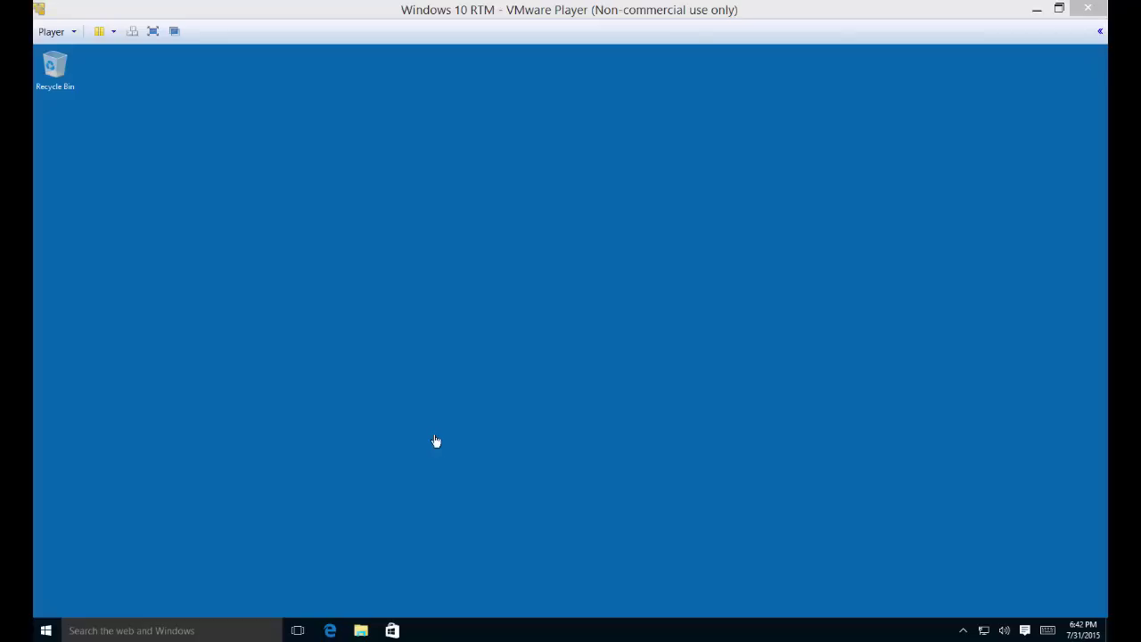
Open Event Viewer from the Start button's power-user menu in the Windows 10 VM.
{"action": "left_click", "coordinate": [369, 437]}
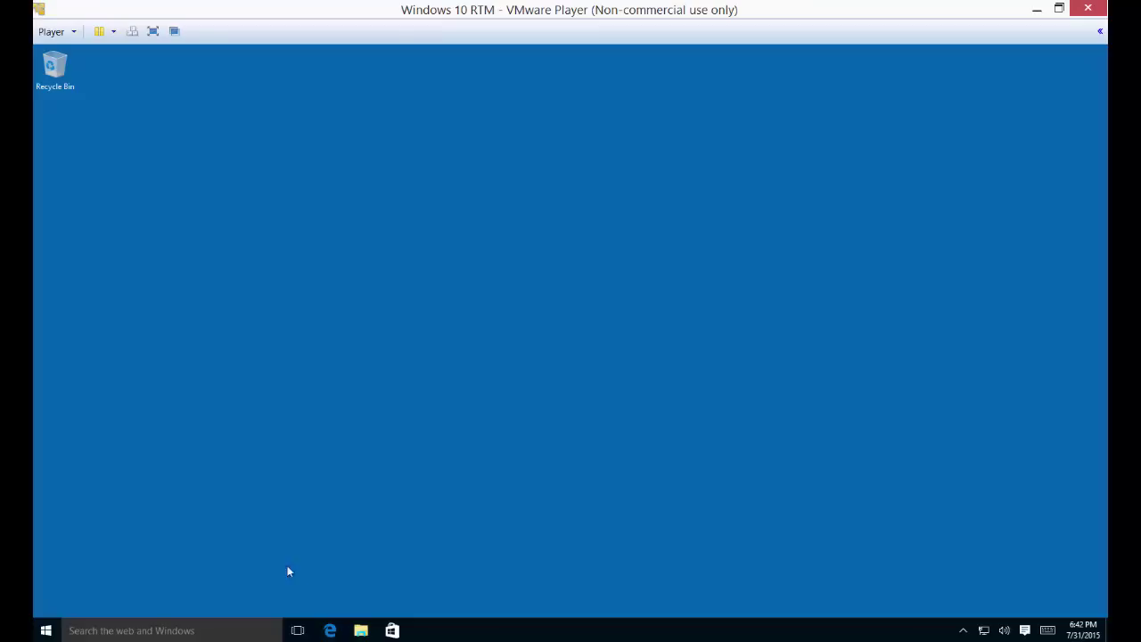
{"action": "right_click", "coordinate": [46, 631]}
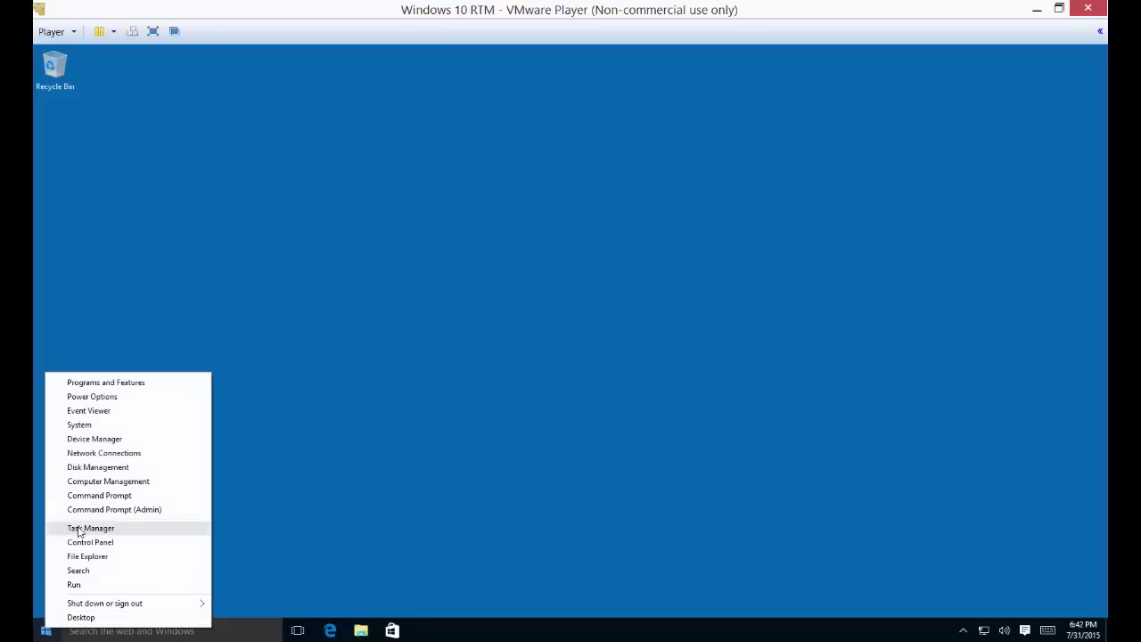
{"action": "left_click", "coordinate": [89, 411]}
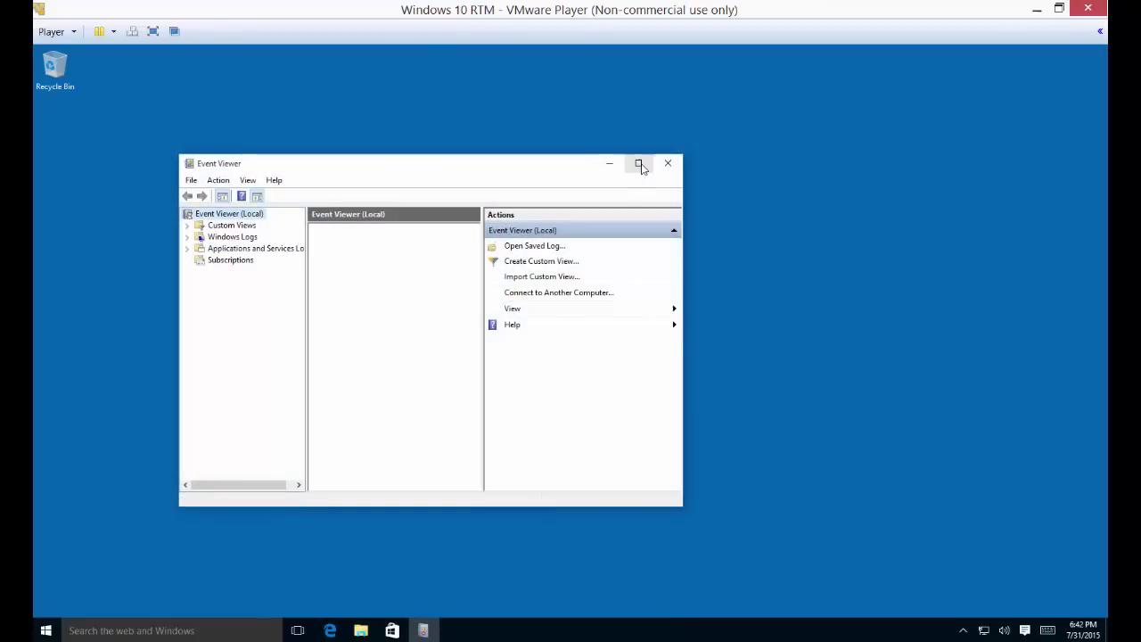
Maximize Event Viewer, expand Windows Logs, and select Applications and Services Logs.
{"action": "left_click", "coordinate": [641, 165]}
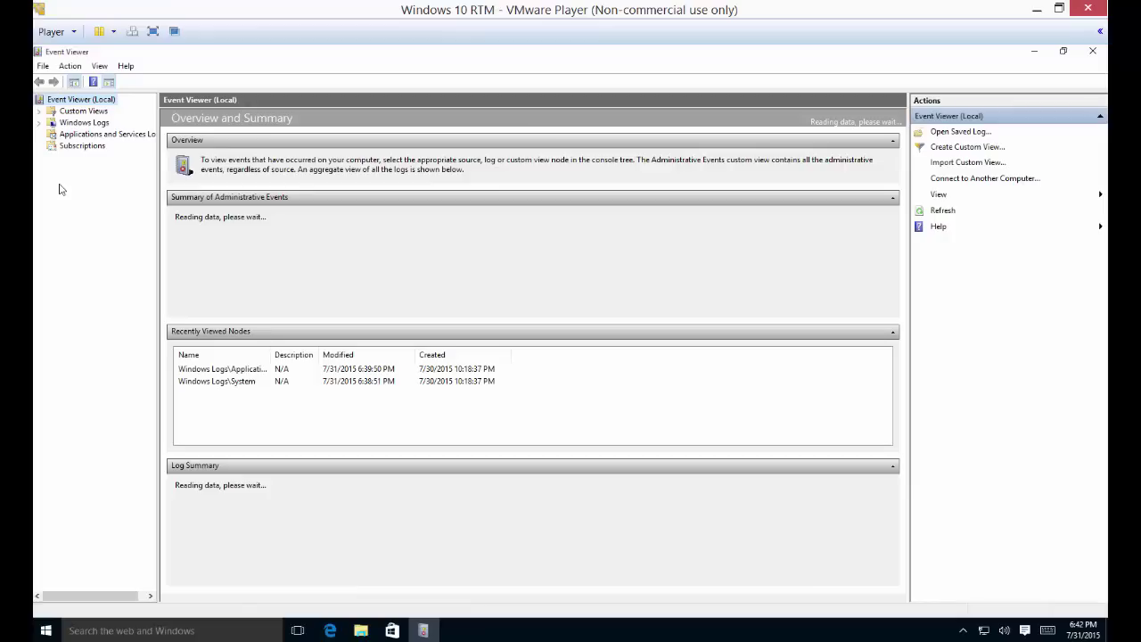
{"action": "left_click", "coordinate": [40, 122]}
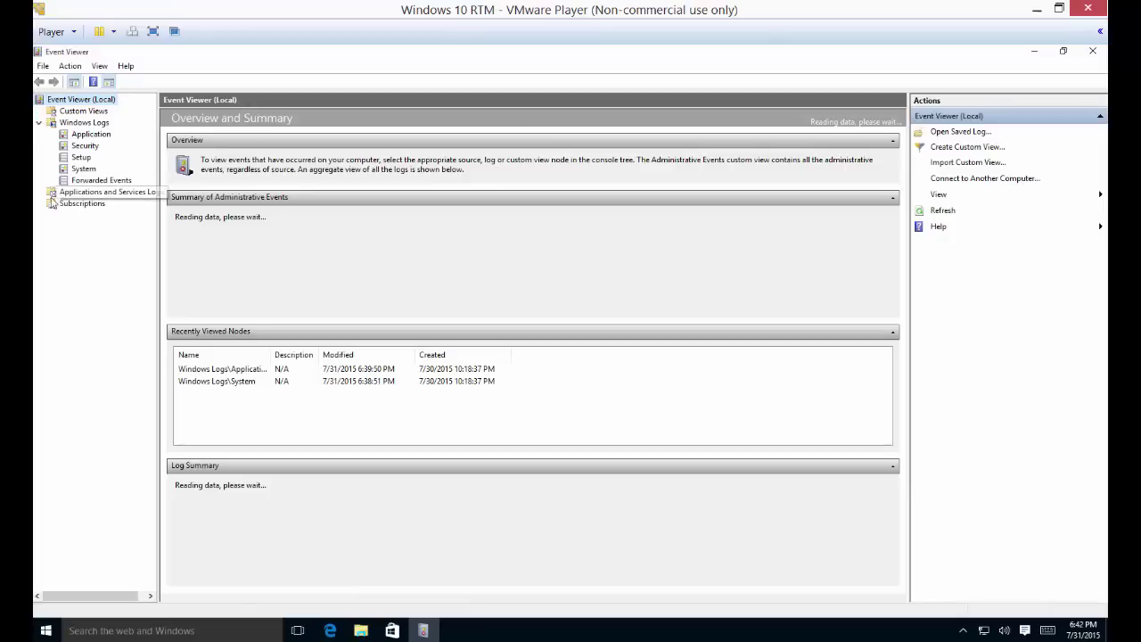
{"action": "left_click", "coordinate": [77, 193]}
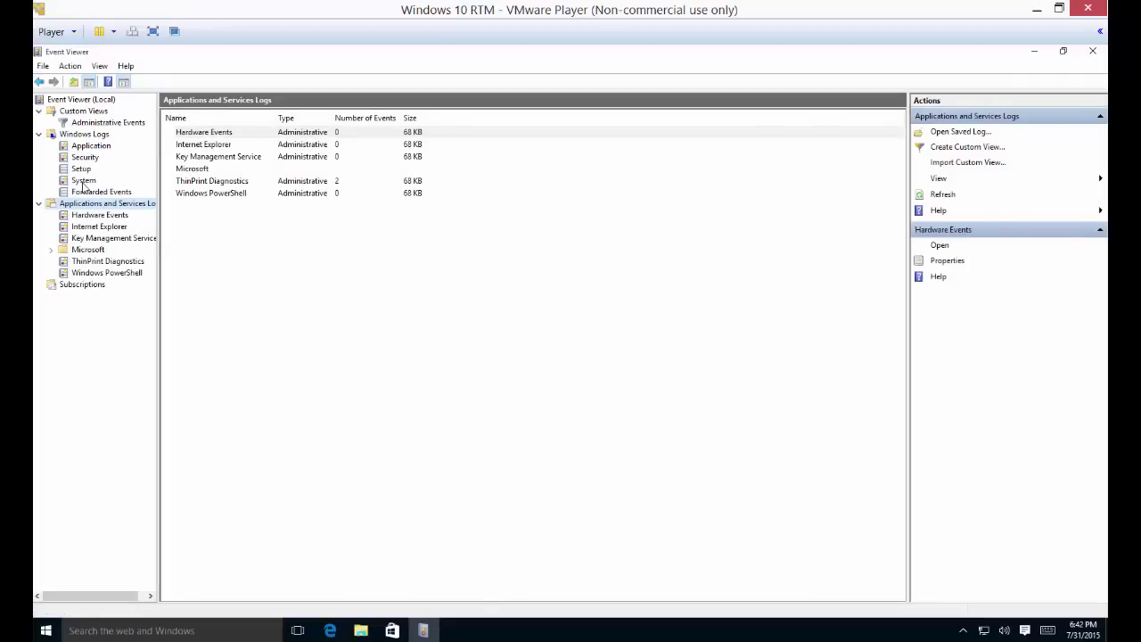
Switch between the System and Application logs, ending on the System log's 745 events.
{"action": "left_click", "coordinate": [83, 182]}
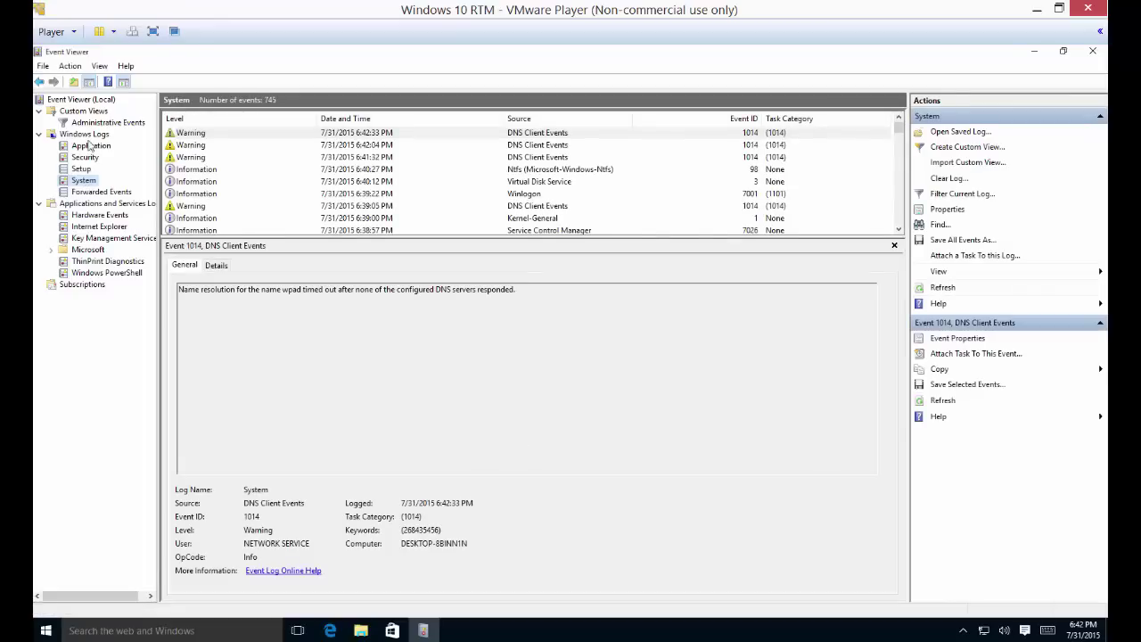
{"action": "left_click", "coordinate": [90, 147]}
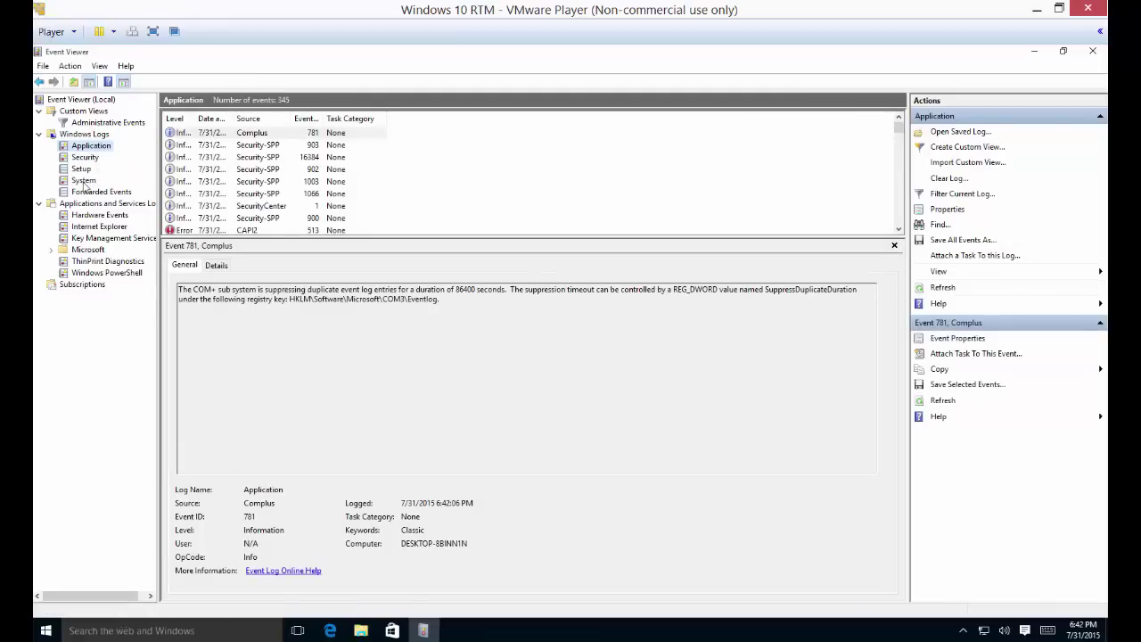
{"action": "left_click", "coordinate": [84, 181]}
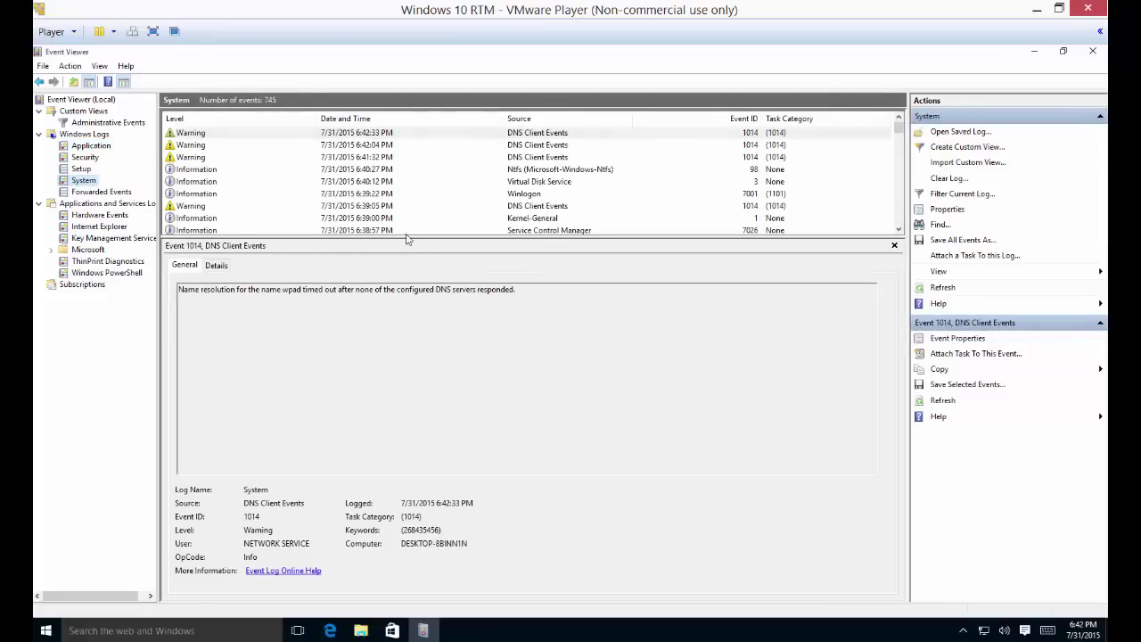
Enlarge the event list and select the DNS Client warning 1014 to see its details.
{"action": "left_click_drag", "start_coordinate": [417, 236], "coordinate": [413, 349]}
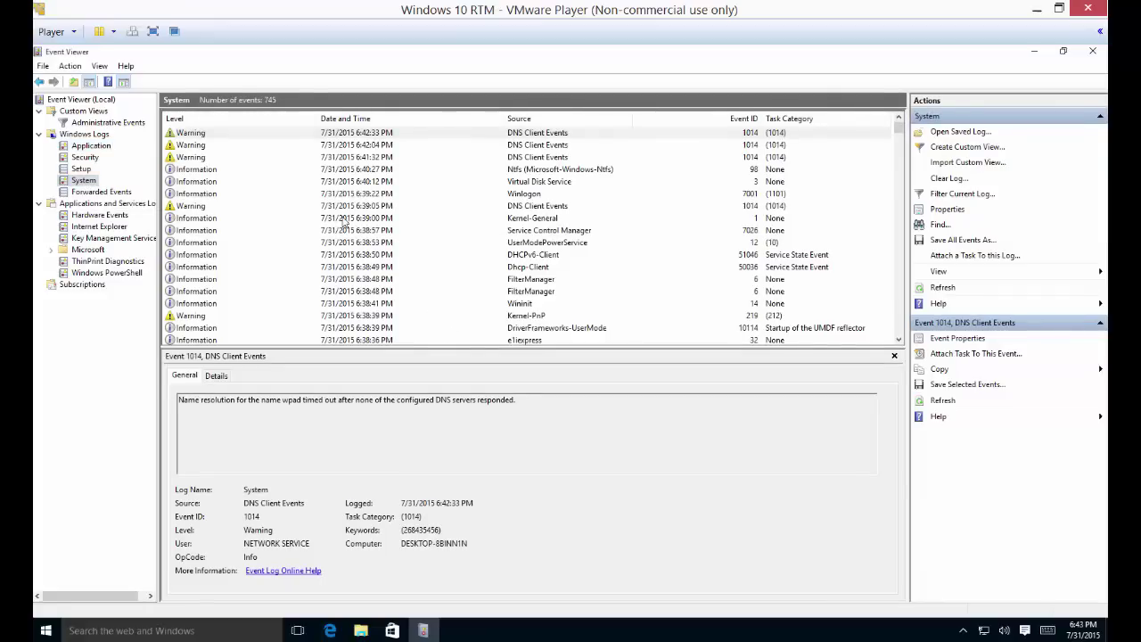
{"action": "left_click", "coordinate": [320, 136]}
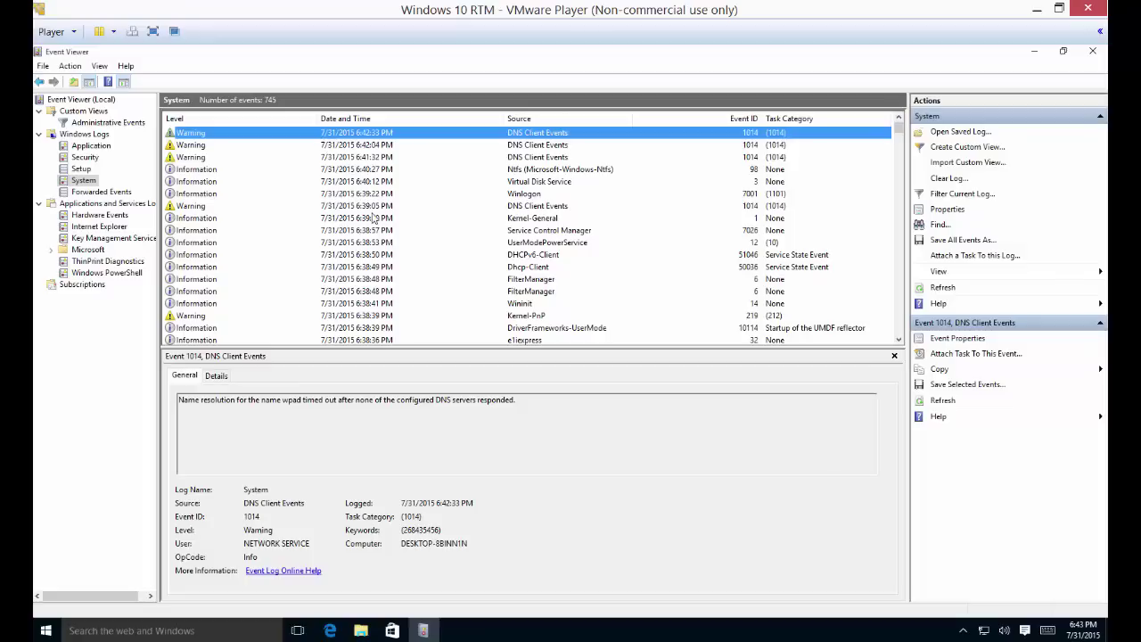
{"action": "scroll", "coordinate": [255, 234], "scroll_direction": "down", "scroll_amount": 8}
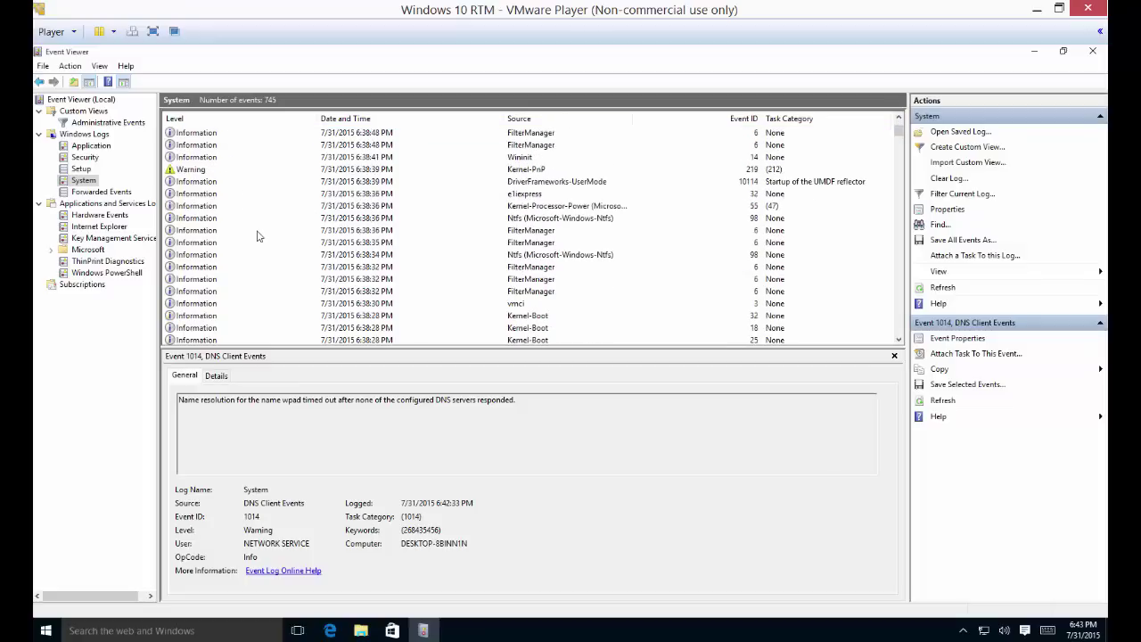
{"action": "scroll", "coordinate": [251, 305], "scroll_direction": "down", "scroll_amount": 10}
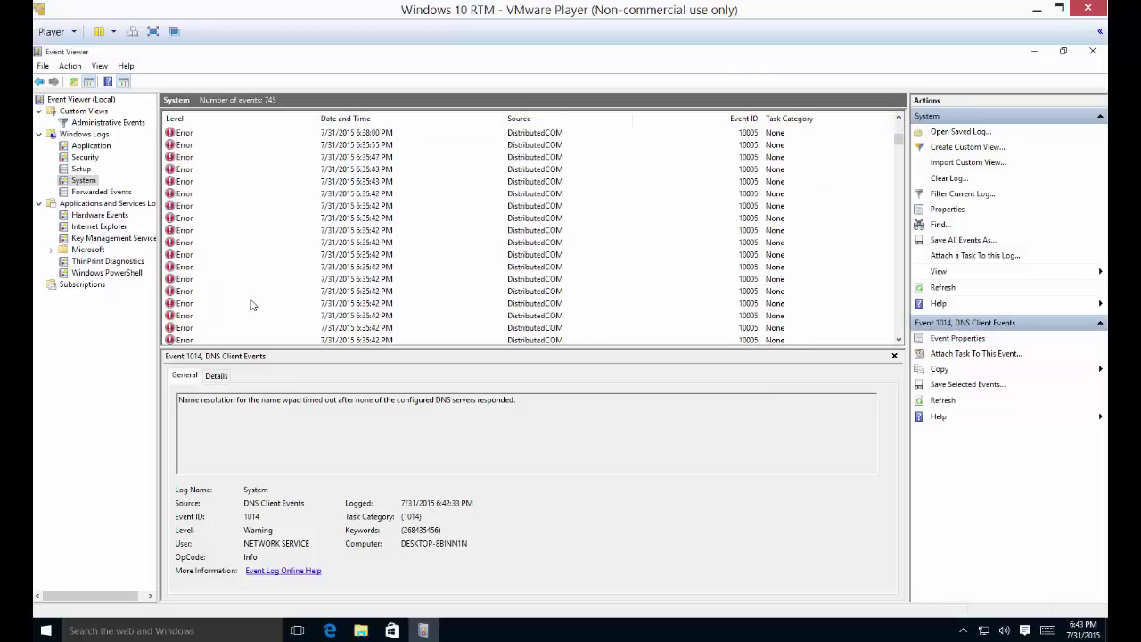
{"action": "scroll", "coordinate": [250, 305], "scroll_direction": "up", "scroll_amount": 18}
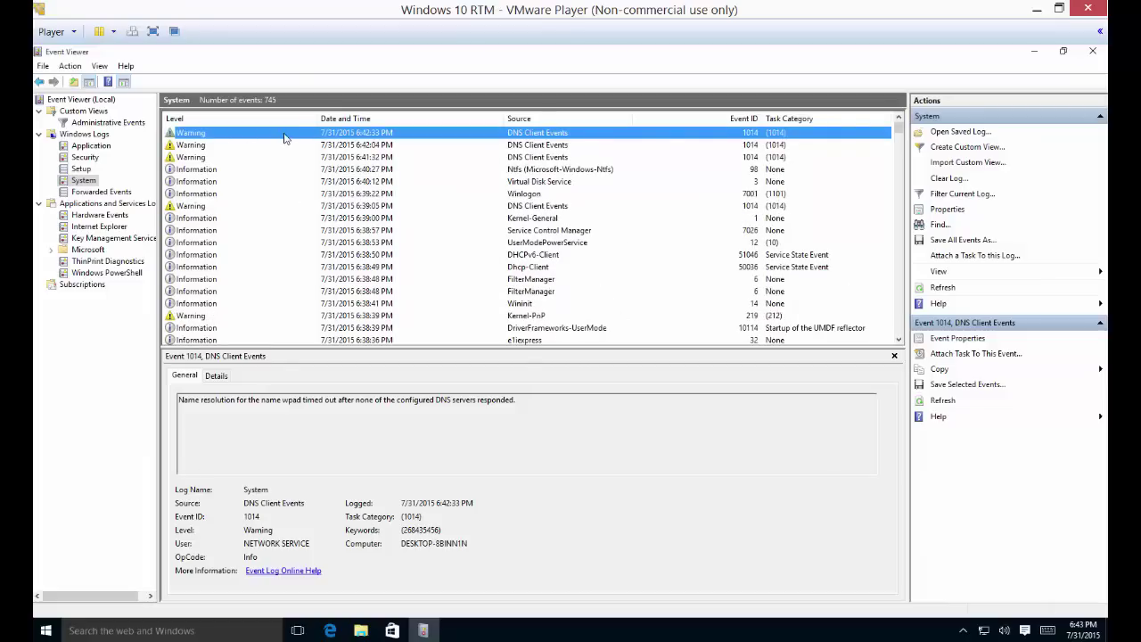
Select the DNS warning's event ID 1014, then open a new Microsoft Edge window.
{"action": "left_click", "coordinate": [306, 425]}
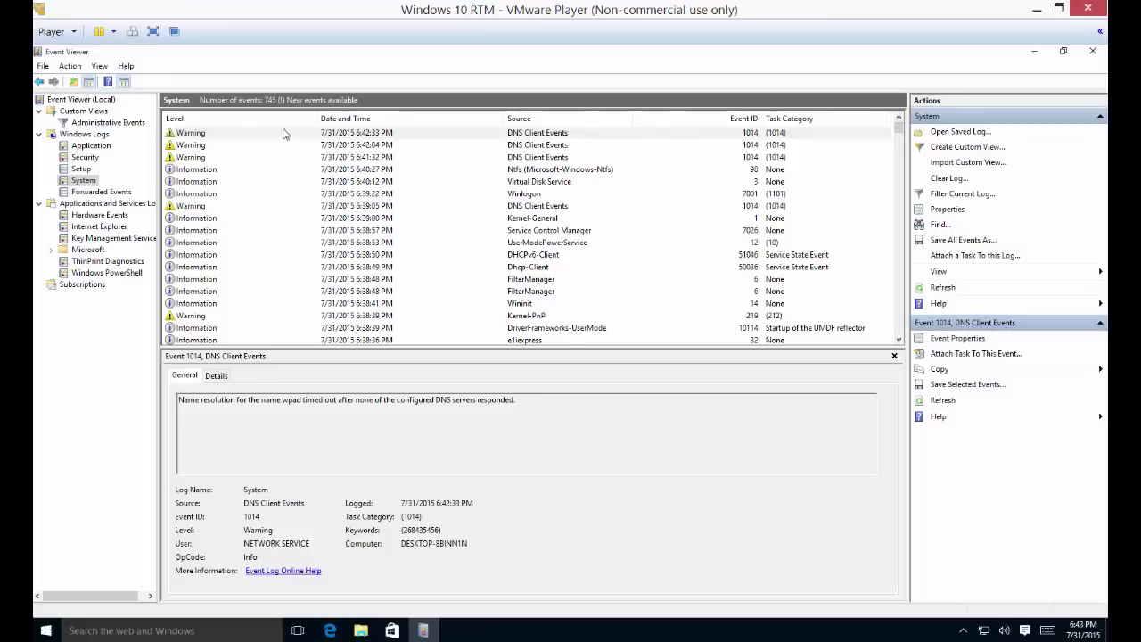
{"action": "left_click", "coordinate": [526, 406]}
{"action": "left_click_drag", "start_coordinate": [527, 403], "coordinate": [159, 403]}
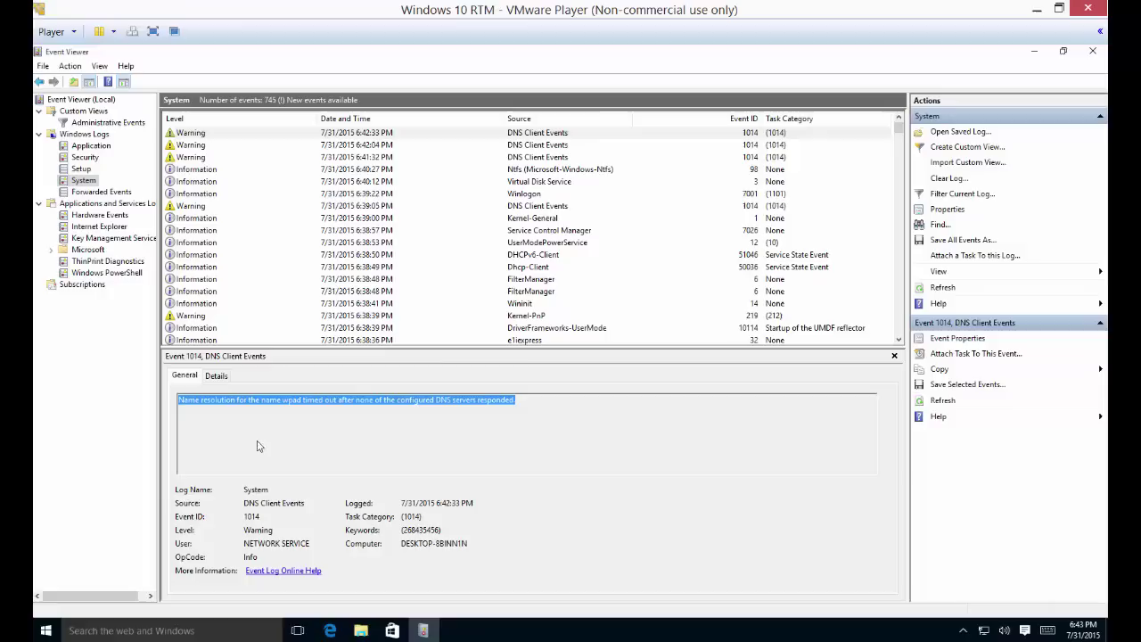
{"action": "left_click", "coordinate": [257, 518]}
{"action": "double_click", "coordinate": [257, 517]}
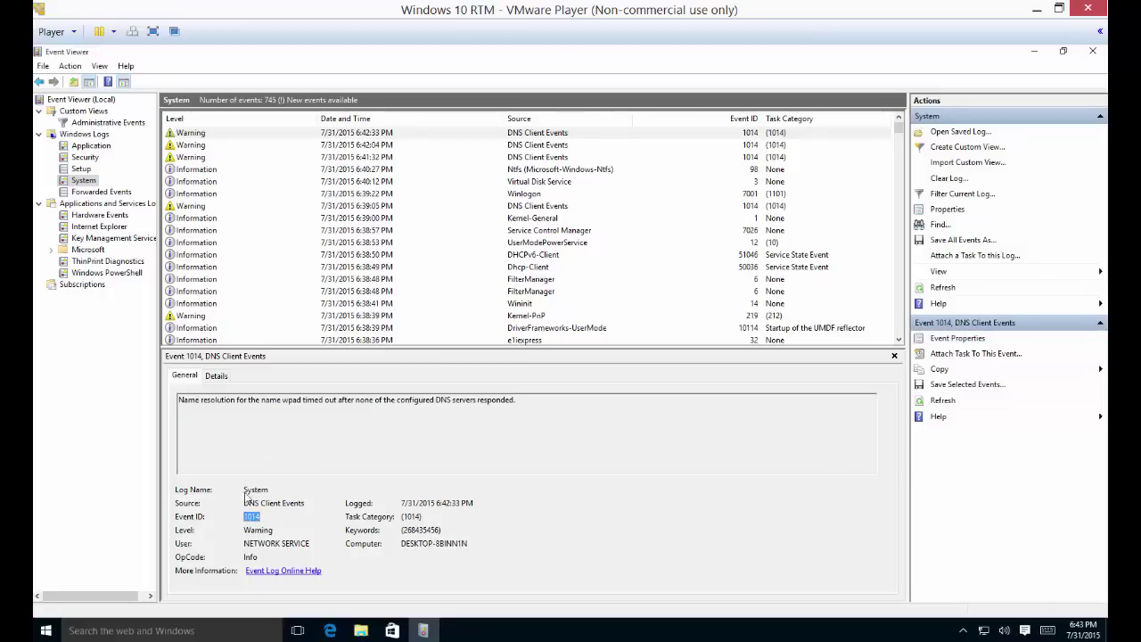
{"action": "left_click", "coordinate": [329, 630]}
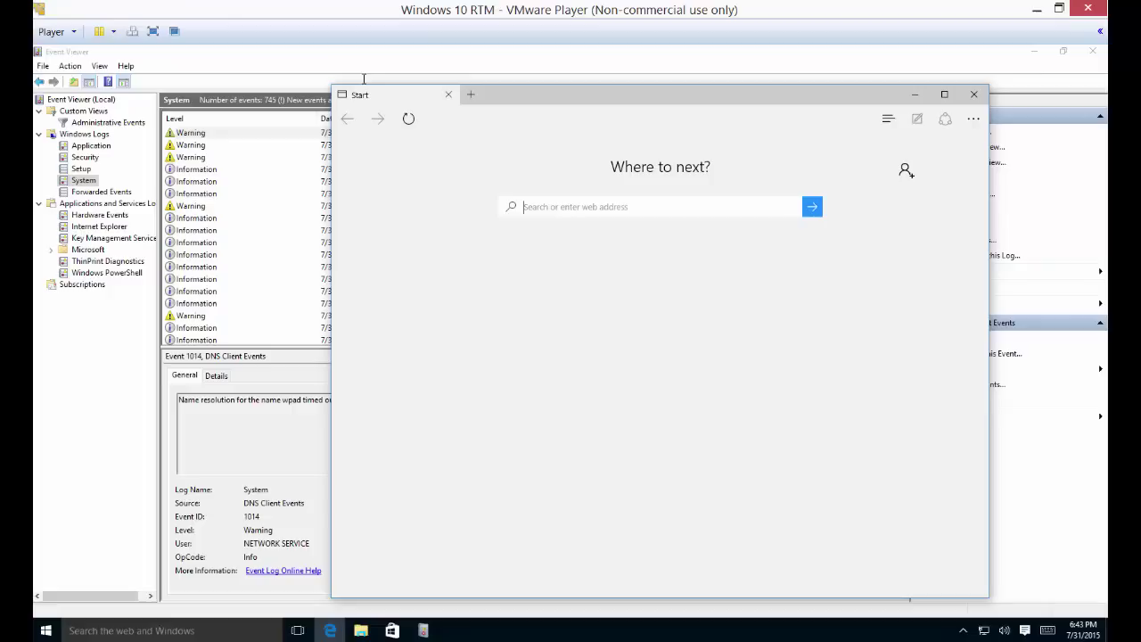
Copy the description of the 6:35:55 PM DistributedCOM error 10005 and switch back to Edge.
{"action": "scroll", "coordinate": [384, 221], "scroll_direction": "down", "scroll_amount": 15}
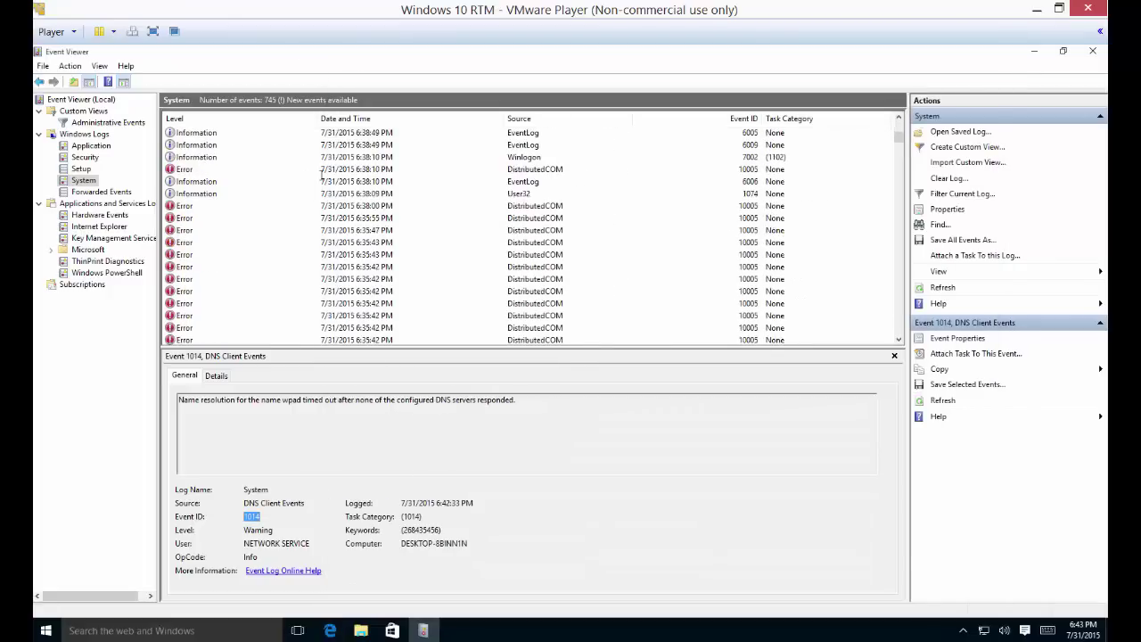
{"action": "left_click", "coordinate": [351, 217]}
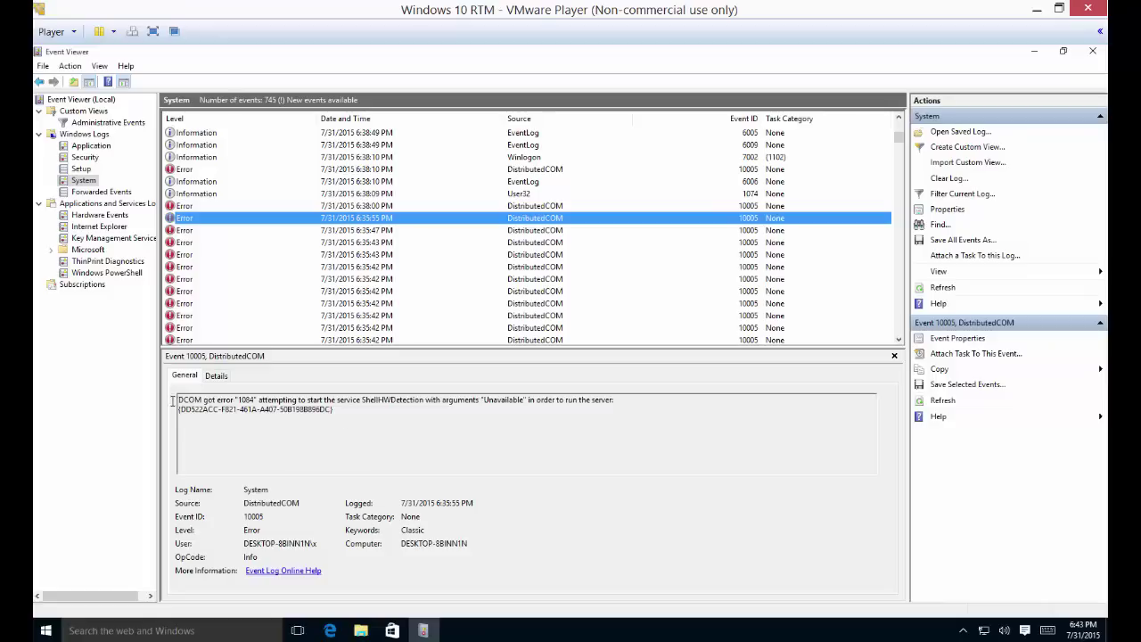
{"action": "left_click", "coordinate": [345, 411]}
{"action": "left_click_drag", "start_coordinate": [345, 411], "coordinate": [160, 397]}
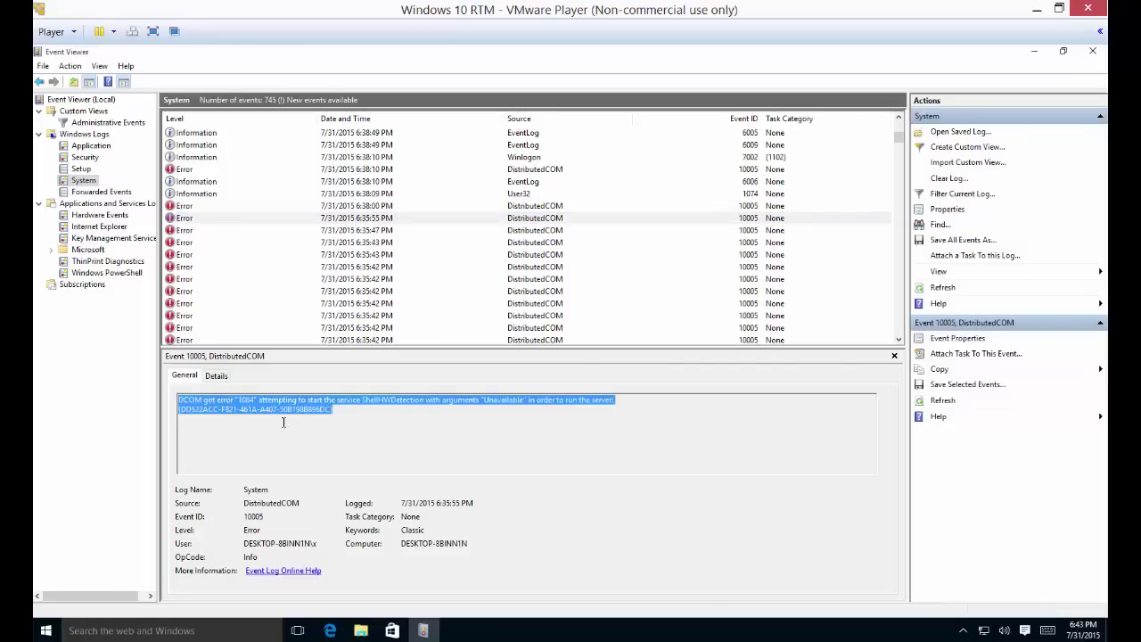
{"action": "left_click", "coordinate": [349, 411]}
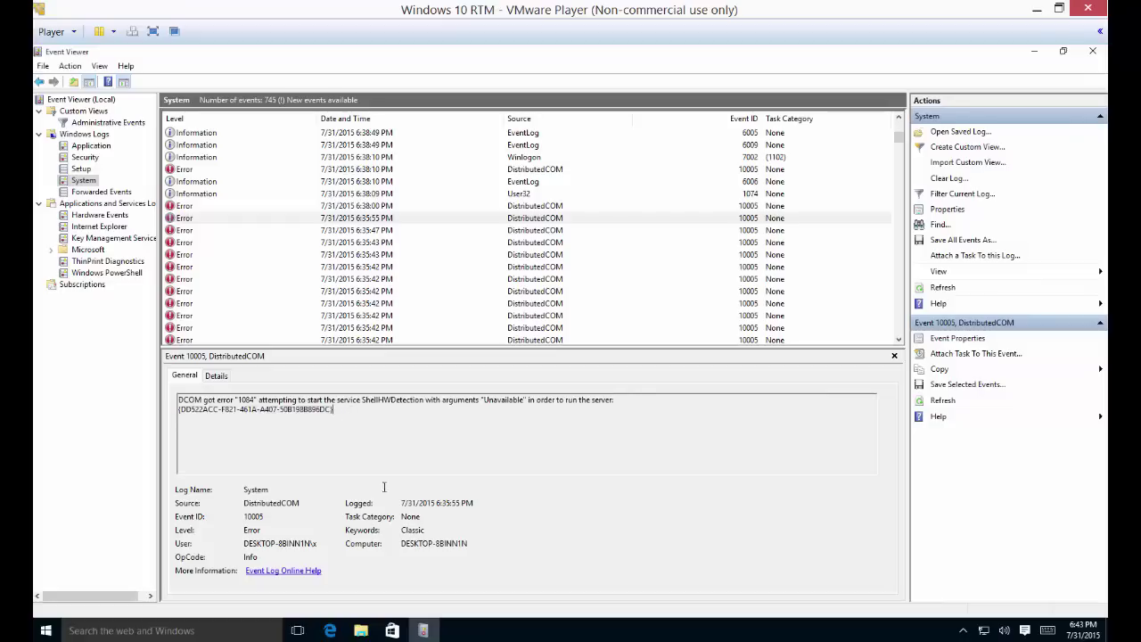
{"action": "left_click", "coordinate": [329, 630]}
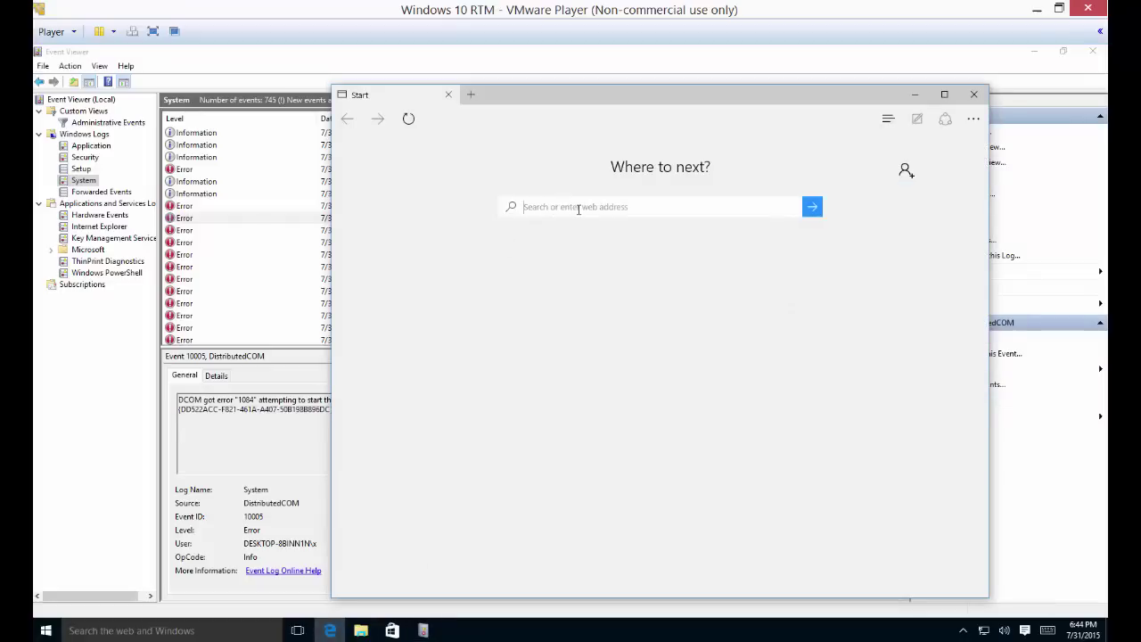
Search Bing for the pasted DCOM error text and open the first Microsoft Community result.
{"action": "key", "text": "ctrl+v"}
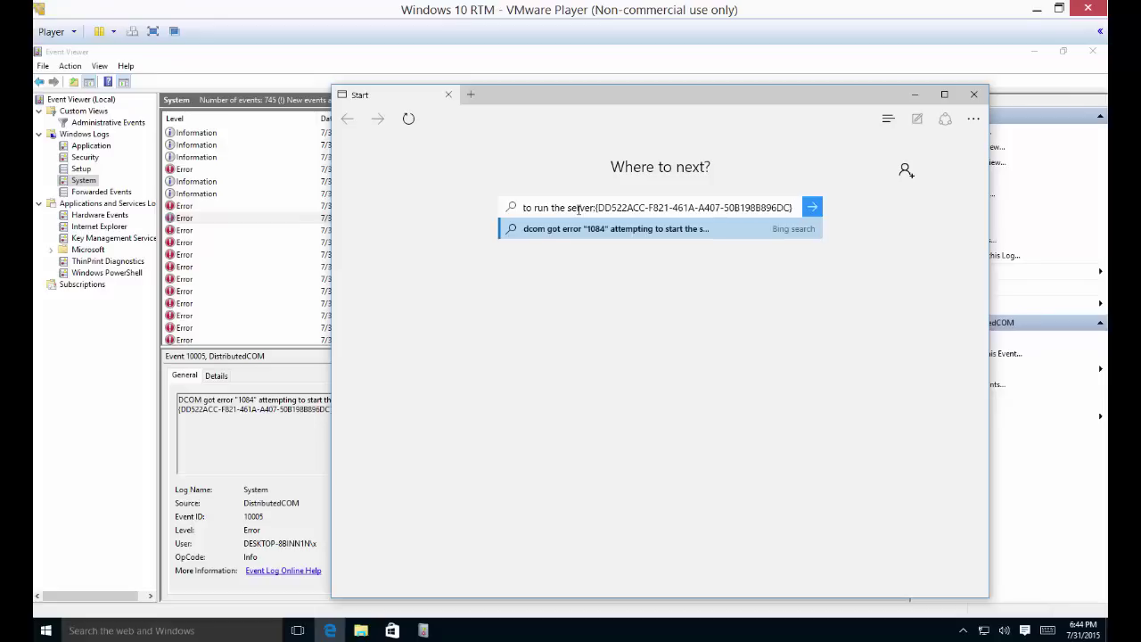
{"action": "key", "text": "Return"}
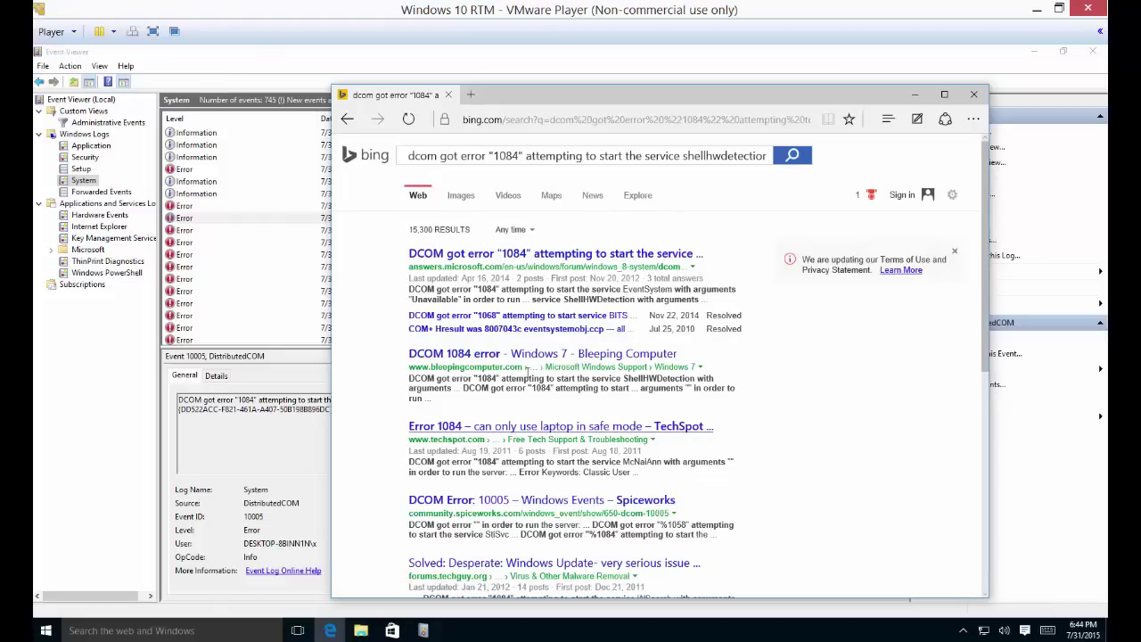
{"action": "left_click", "coordinate": [554, 254]}
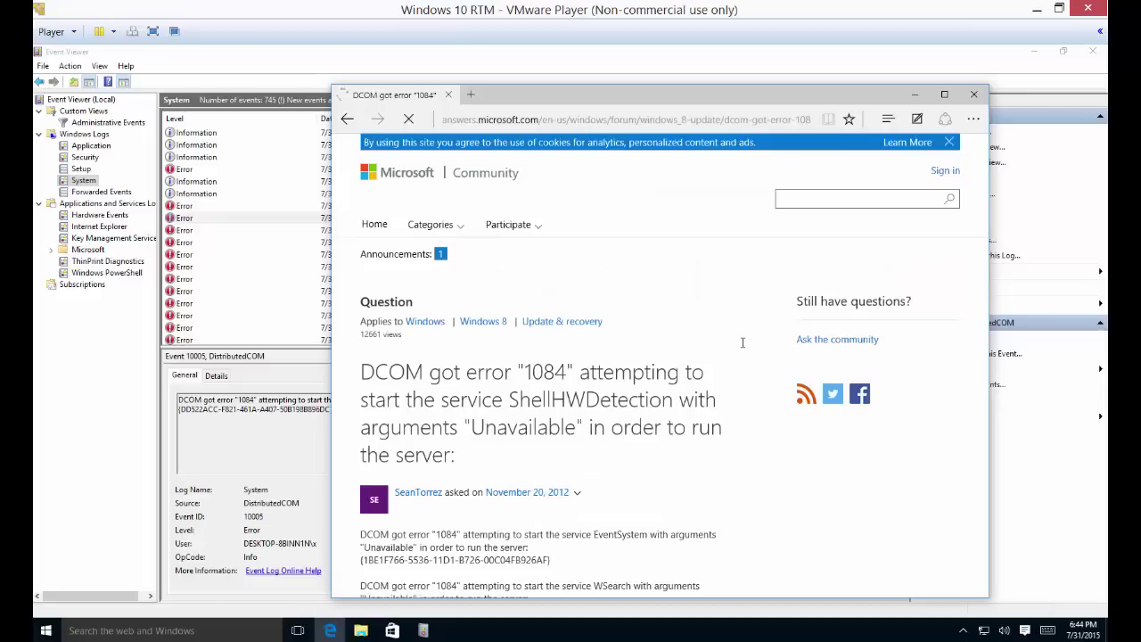
Read through the DCOM error 1084 thread's replies, then close Edge.
{"action": "scroll", "coordinate": [497, 333], "scroll_direction": "down", "scroll_amount": 3}
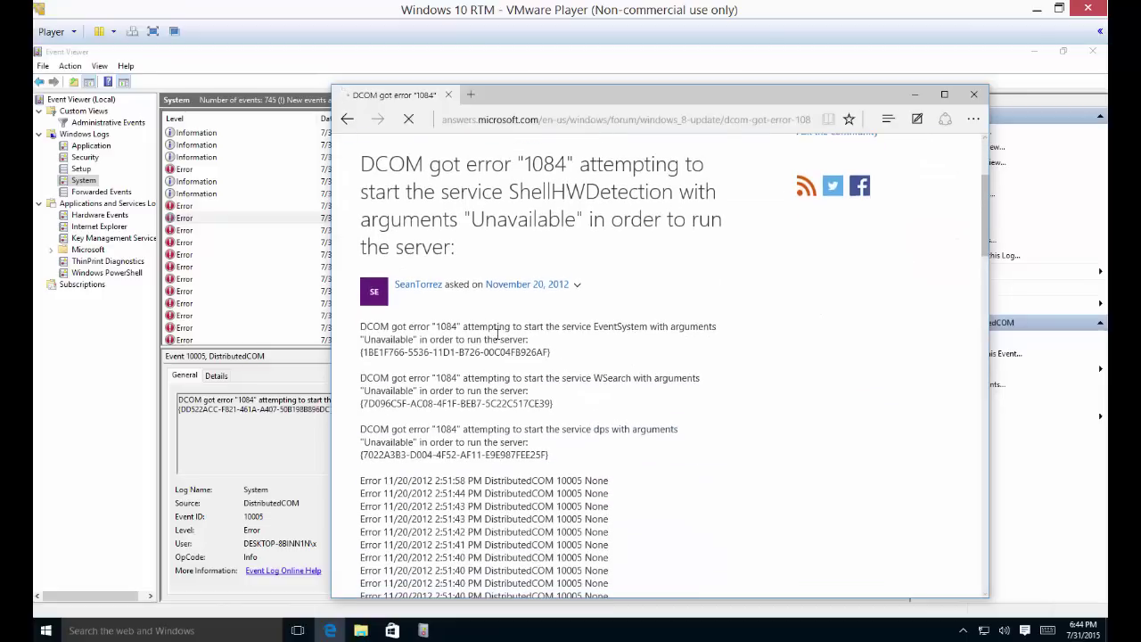
{"action": "scroll", "coordinate": [497, 334], "scroll_direction": "down", "scroll_amount": 1}
{"action": "scroll", "coordinate": [498, 334], "scroll_direction": "down", "scroll_amount": 10}
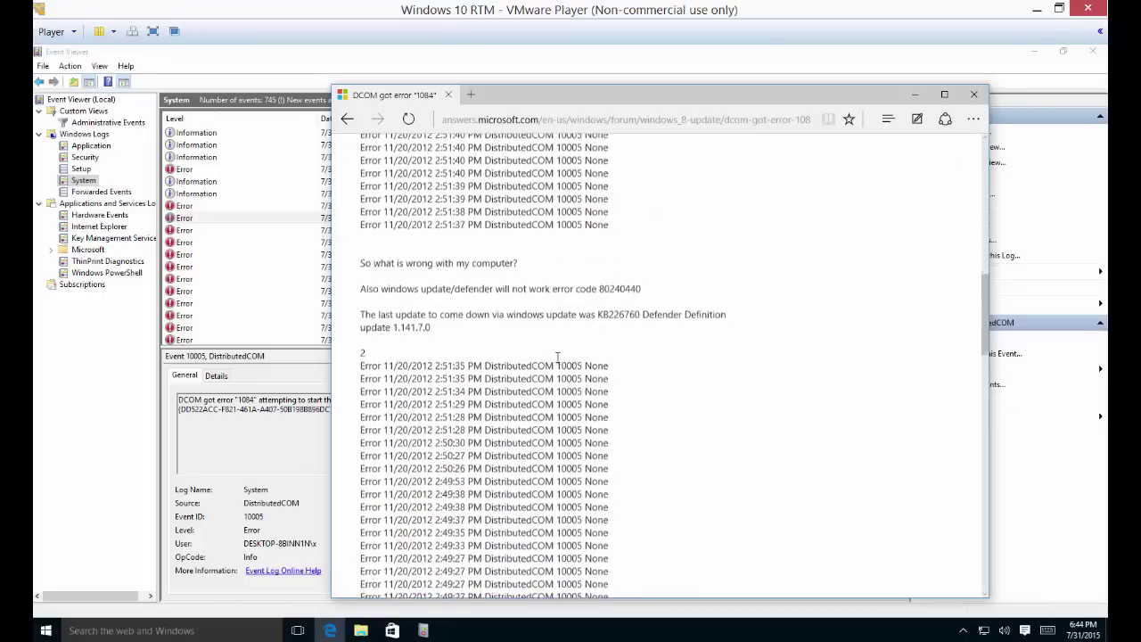
{"action": "scroll", "coordinate": [557, 357], "scroll_direction": "down", "scroll_amount": 3}
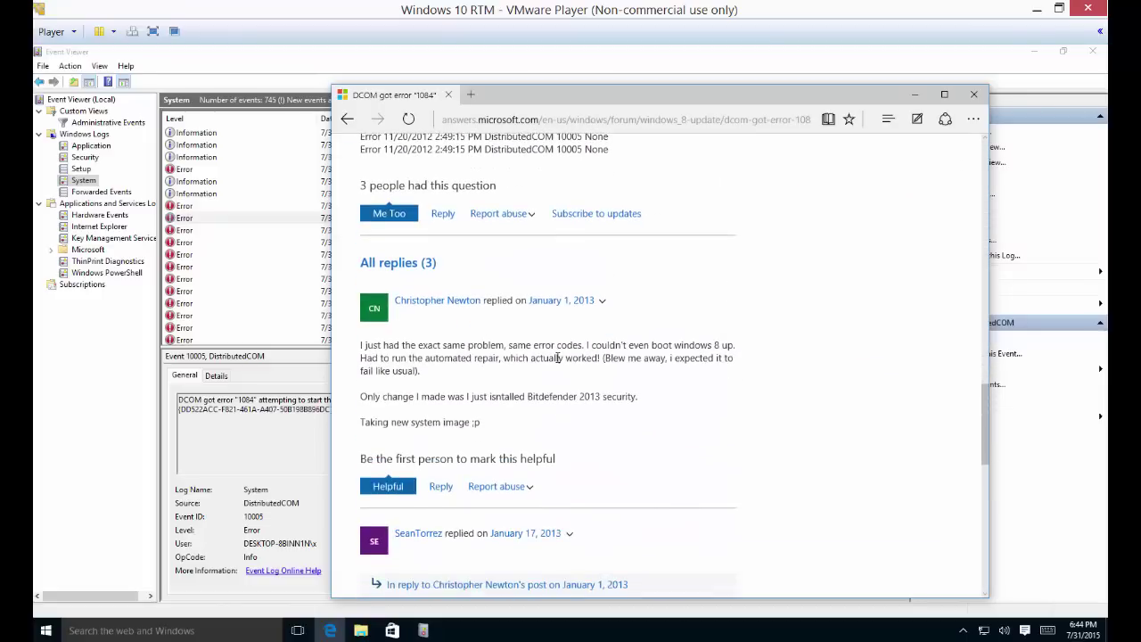
{"action": "scroll", "coordinate": [557, 357], "scroll_direction": "down", "scroll_amount": 5}
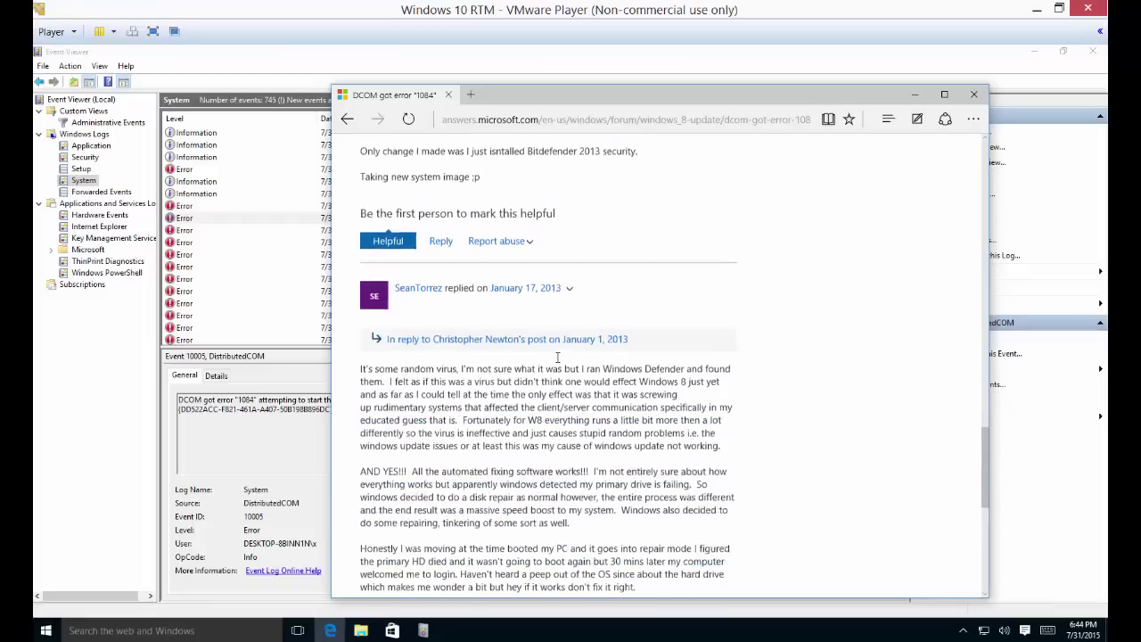
{"action": "scroll", "coordinate": [558, 360], "scroll_direction": "down", "scroll_amount": 3}
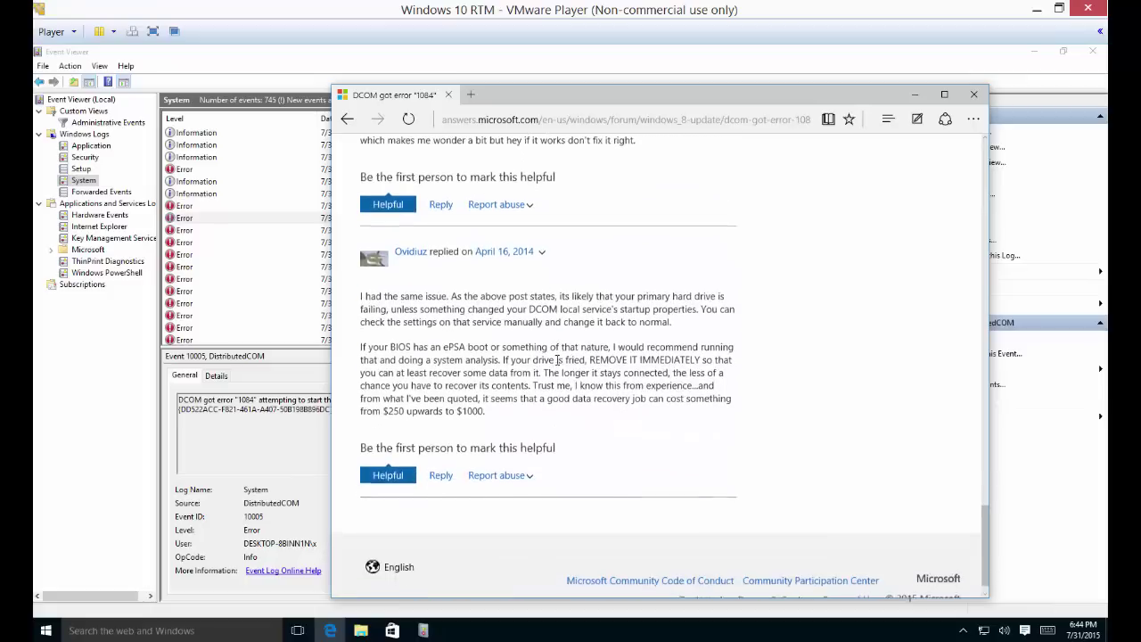
{"action": "left_click", "coordinate": [973, 94]}
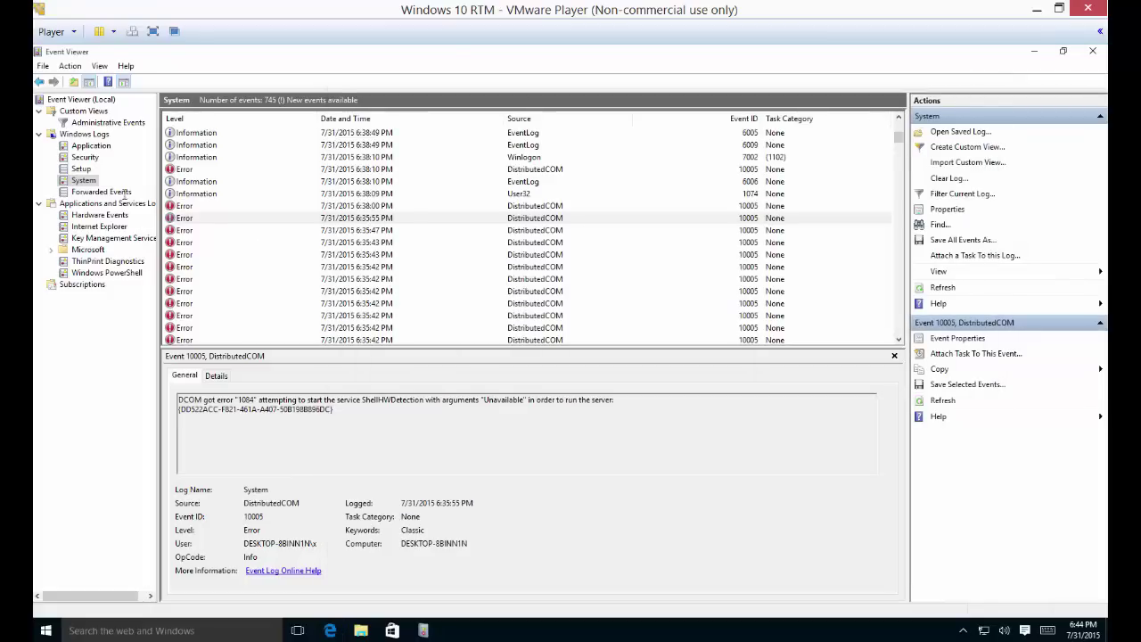
Open the Application log and preview its Security-SPP, Complus and 16384 events.
{"action": "left_click", "coordinate": [91, 145]}
{"action": "left_click", "coordinate": [268, 218]}
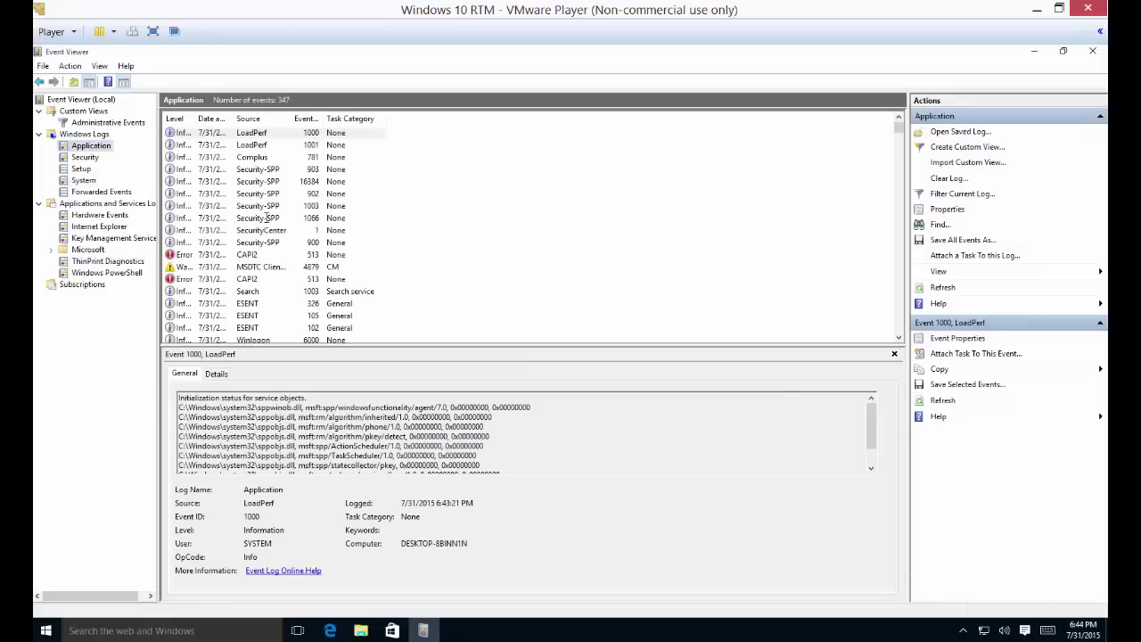
{"action": "left_click", "coordinate": [266, 158]}
{"action": "left_click", "coordinate": [241, 181]}
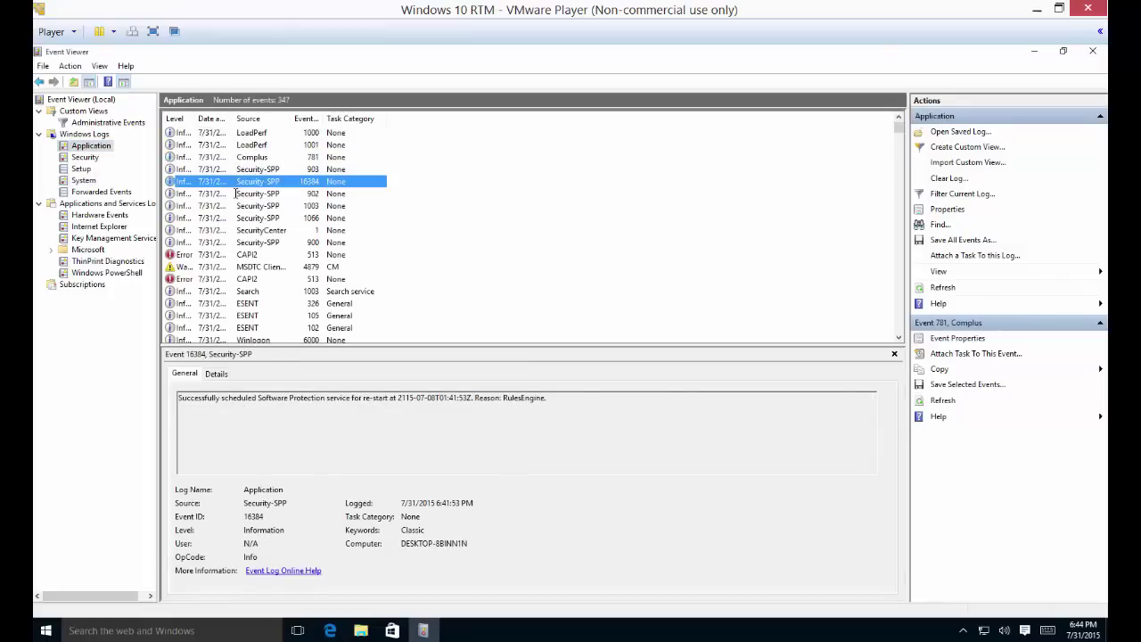
{"action": "left_click", "coordinate": [237, 193]}
{"action": "left_click", "coordinate": [227, 218]}
Copy the CAPI2 error 513 description and bring up a new Edge window.
{"action": "left_click", "coordinate": [240, 254]}
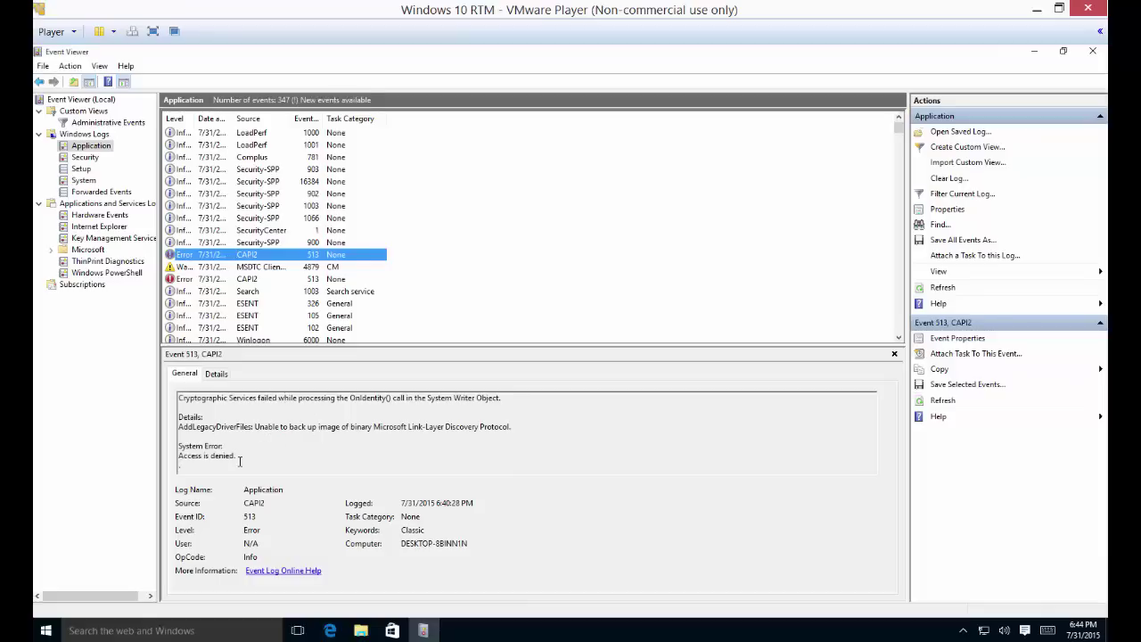
{"action": "left_click_drag", "start_coordinate": [239, 460], "coordinate": [180, 397]}
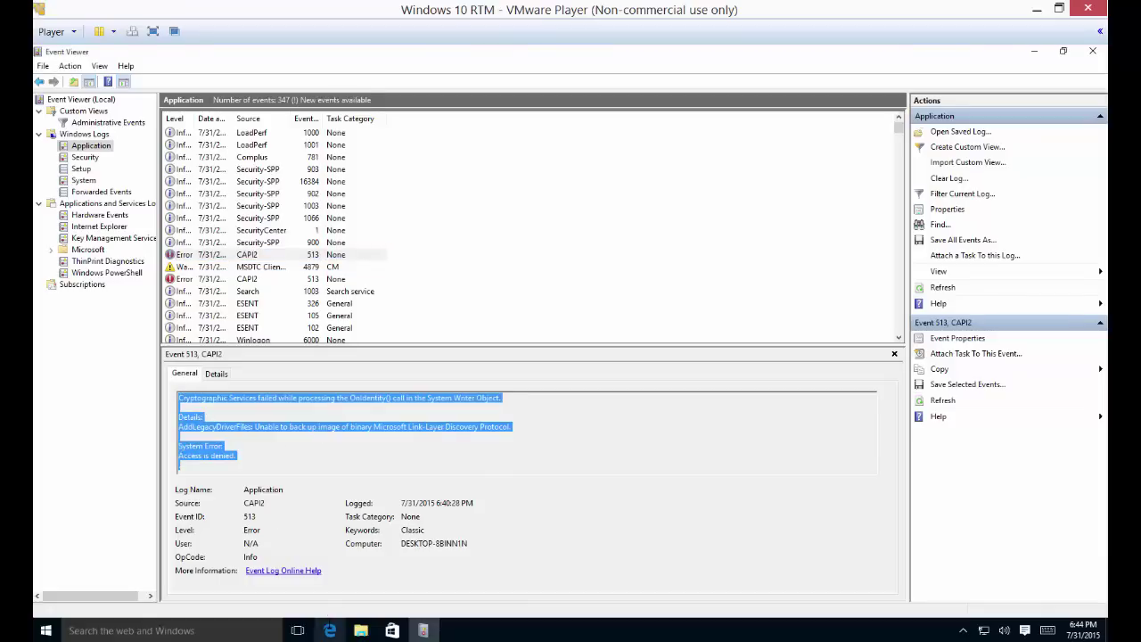
{"action": "left_click", "coordinate": [330, 631]}
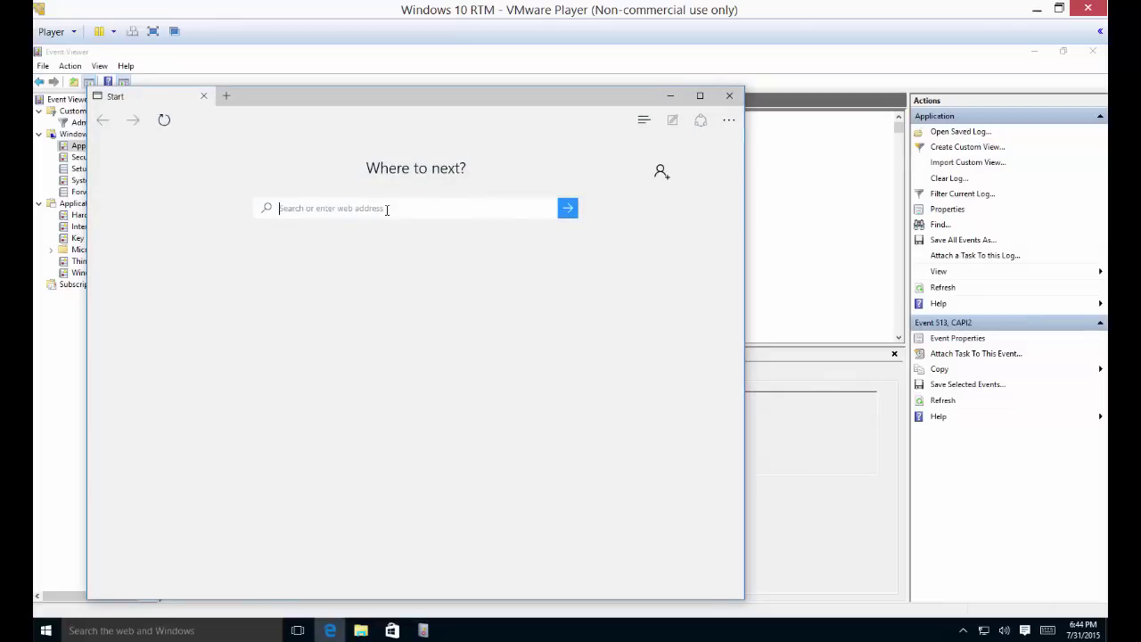
Search the web for the pasted Cryptographic Services OnIdentity() error and open the top Microsoft Community result.
{"action": "key", "text": "ctrl+v"}
{"action": "key", "text": "Return"}
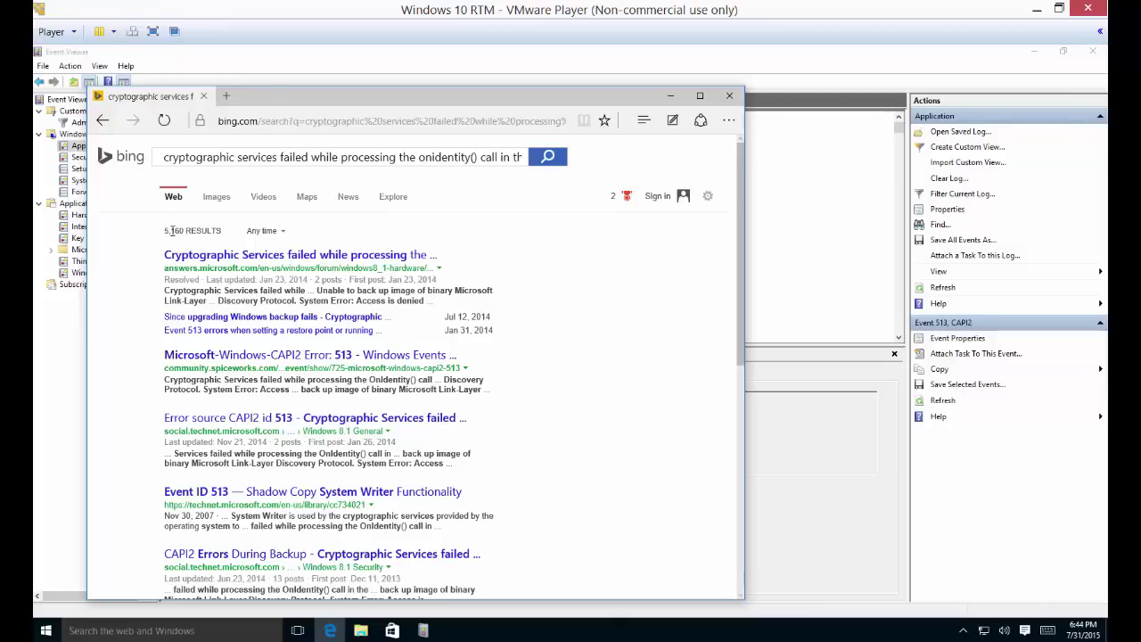
{"action": "left_click", "coordinate": [301, 254]}
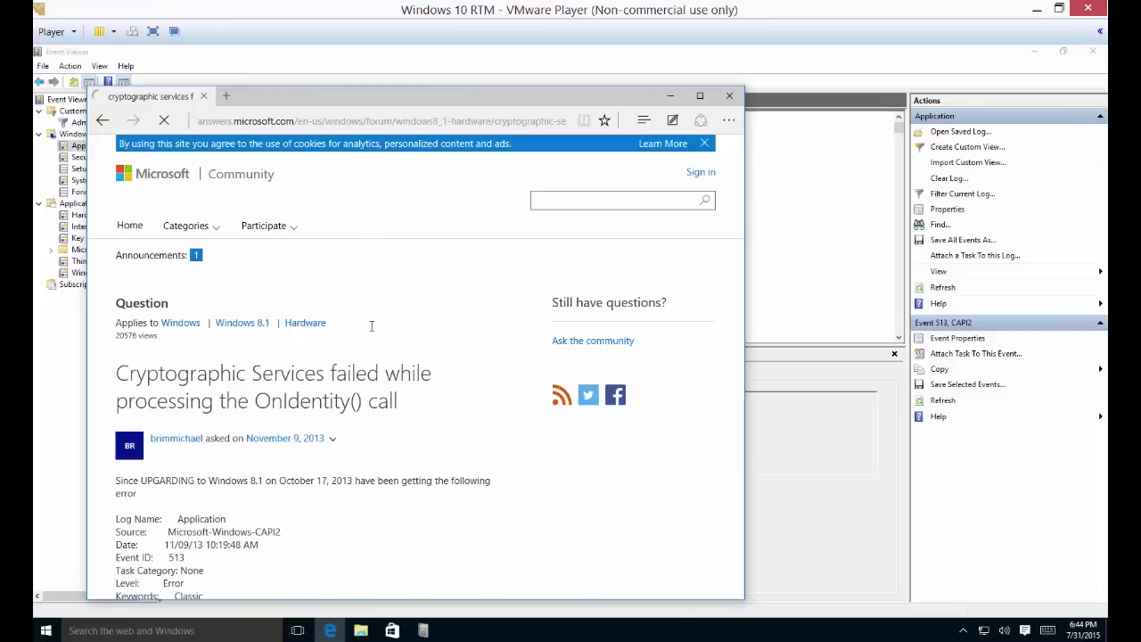
Read through the CAPI2 513 answer thread, then close Edge.
{"action": "scroll", "coordinate": [371, 326], "scroll_direction": "down", "scroll_amount": 3}
{"action": "scroll", "coordinate": [371, 328], "scroll_direction": "down", "scroll_amount": 2}
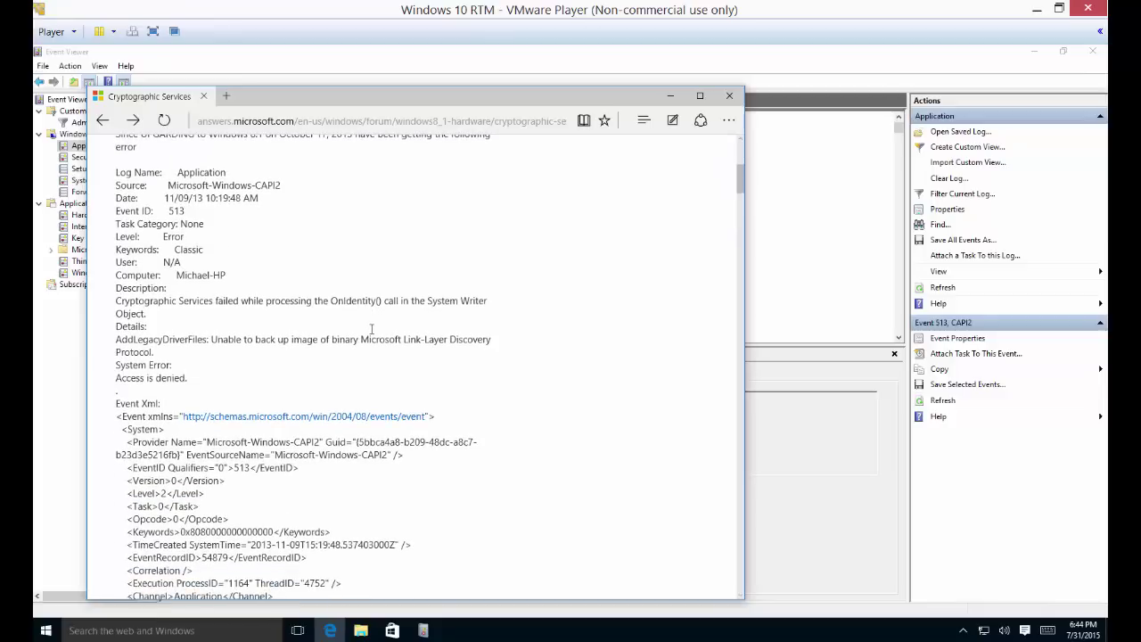
{"action": "scroll", "coordinate": [371, 328], "scroll_direction": "down", "scroll_amount": 3}
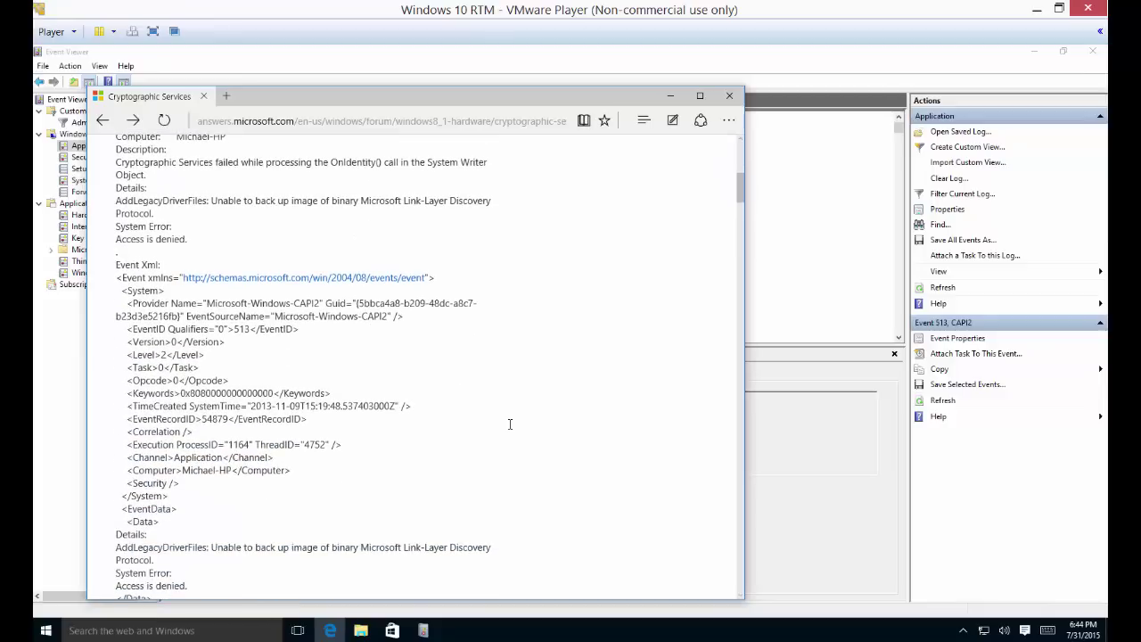
{"action": "scroll", "coordinate": [510, 424], "scroll_direction": "down", "scroll_amount": 5}
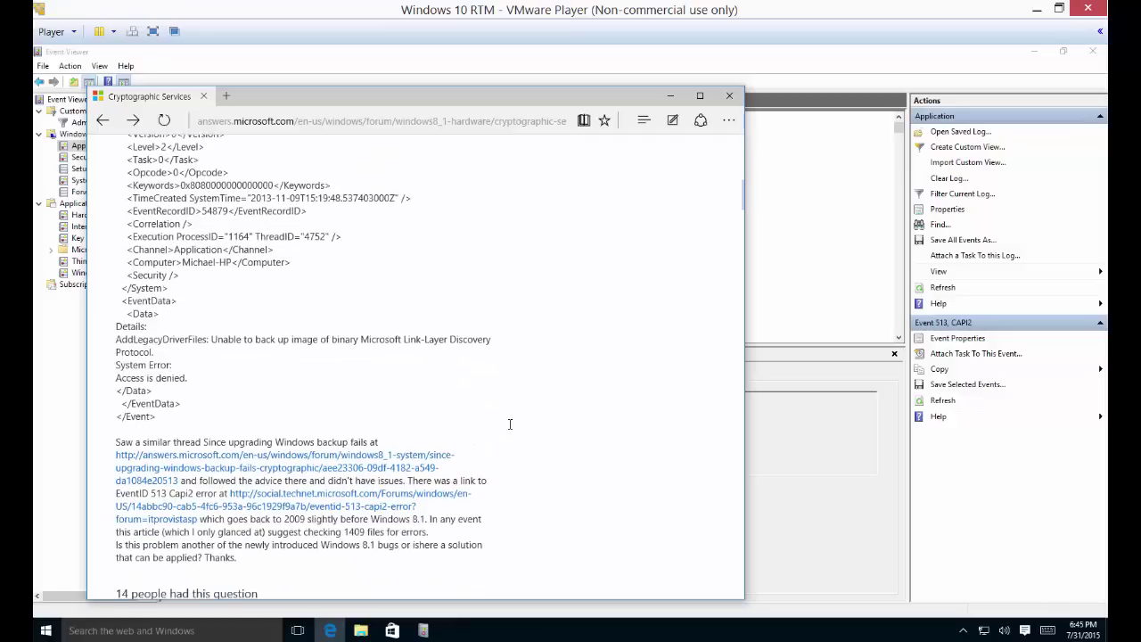
{"action": "scroll", "coordinate": [510, 424], "scroll_direction": "down", "scroll_amount": 2}
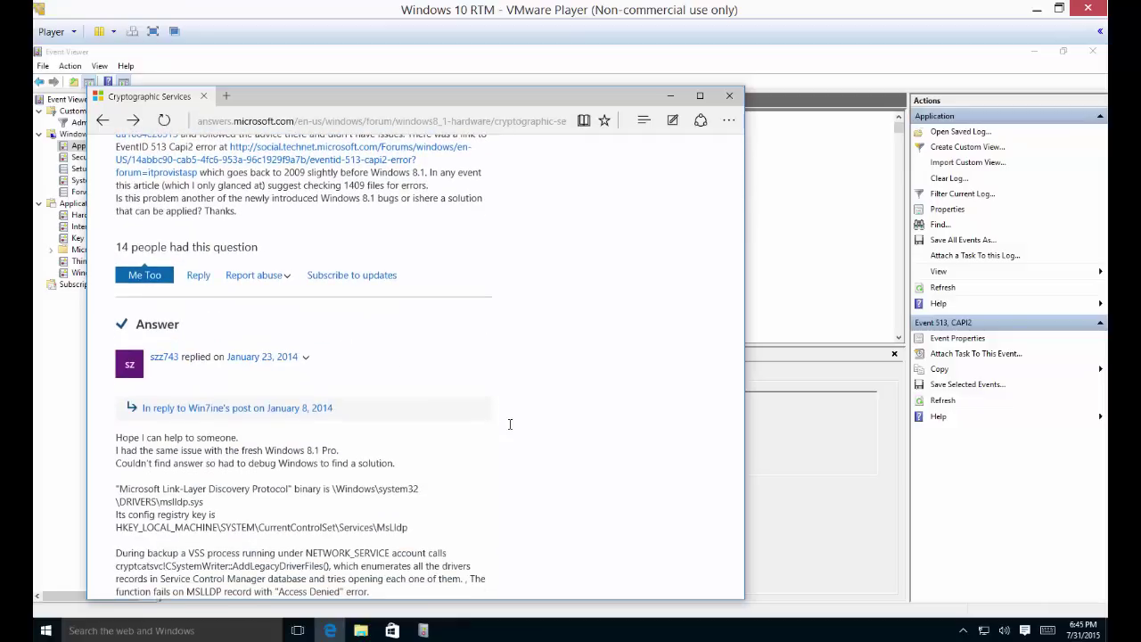
{"action": "scroll", "coordinate": [510, 424], "scroll_direction": "down", "scroll_amount": 2}
{"action": "scroll", "coordinate": [510, 425], "scroll_direction": "down", "scroll_amount": 5}
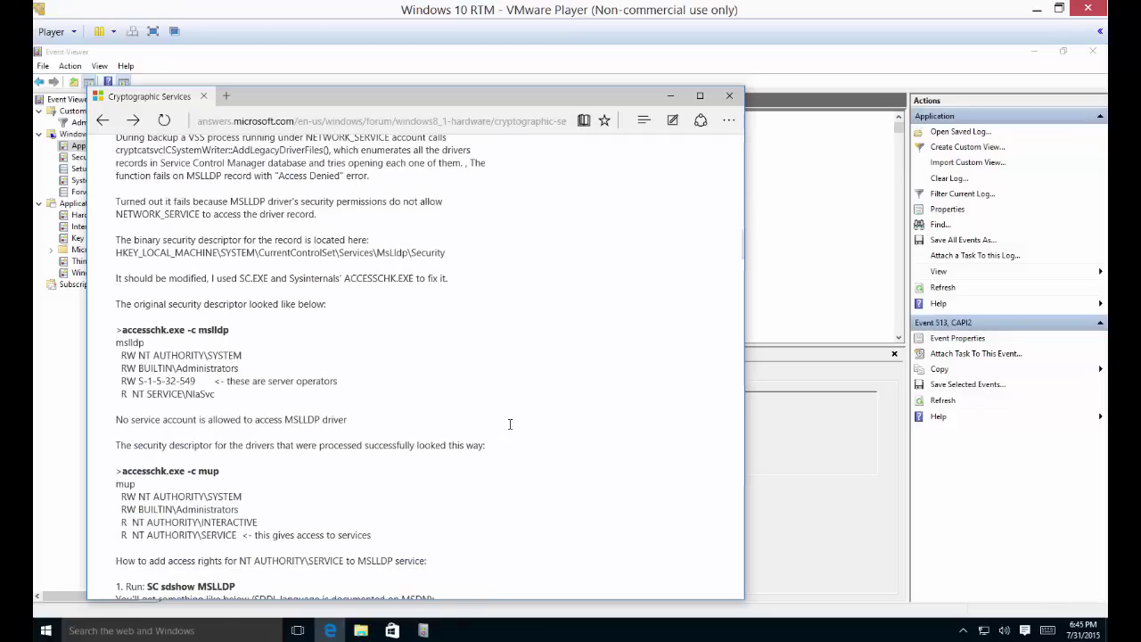
{"action": "scroll", "coordinate": [510, 424], "scroll_direction": "down", "scroll_amount": 1}
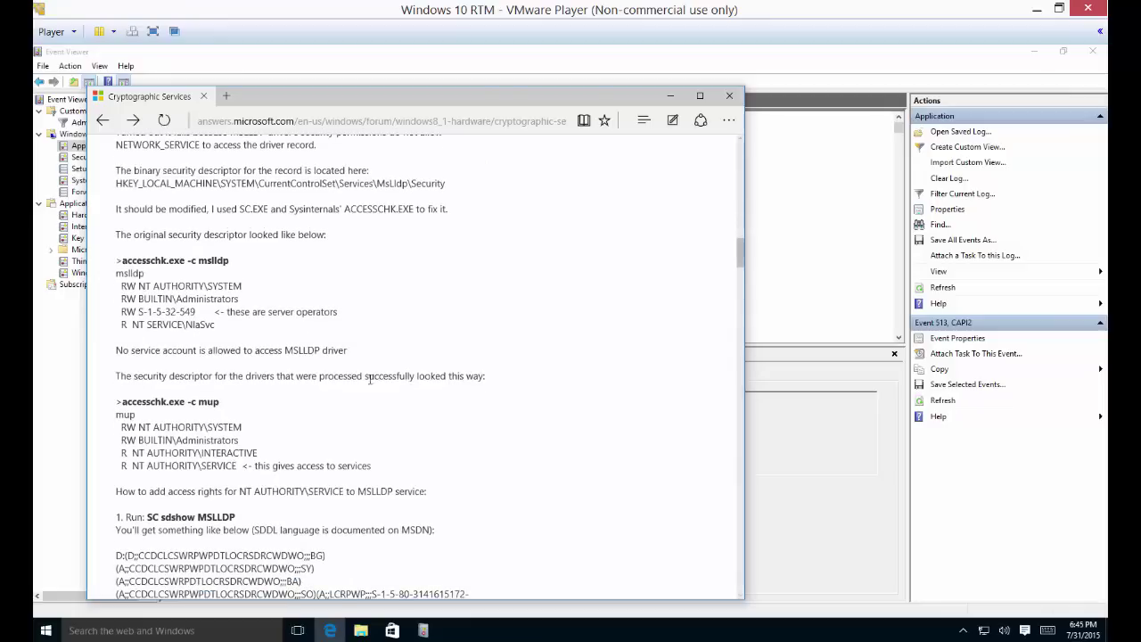
{"action": "scroll", "coordinate": [478, 442], "scroll_direction": "down", "scroll_amount": 10}
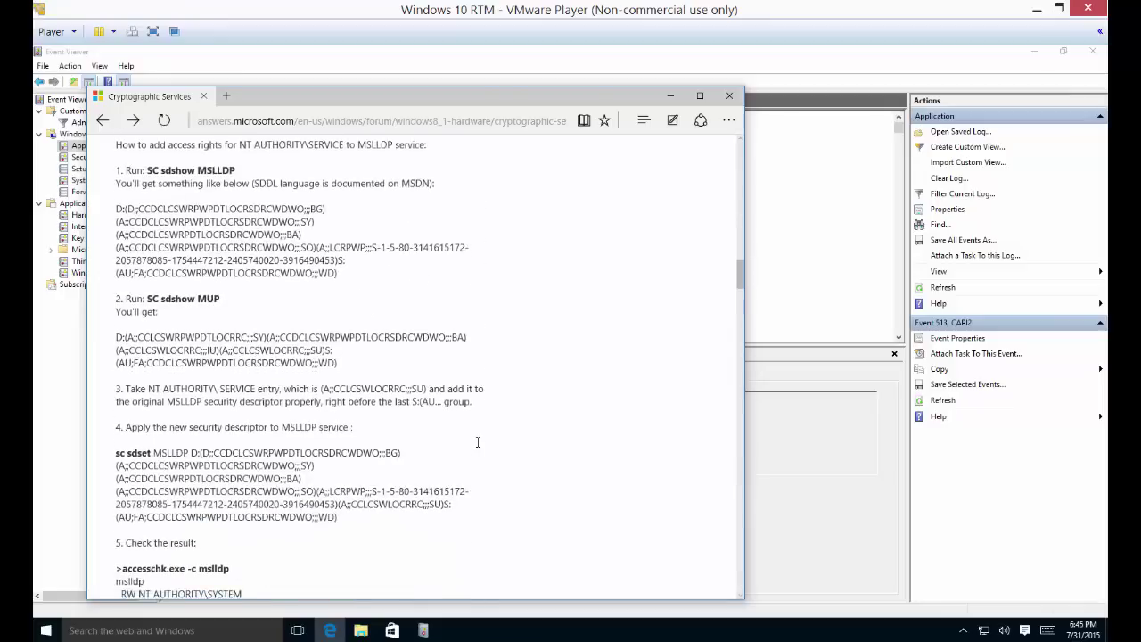
{"action": "scroll", "coordinate": [478, 442], "scroll_direction": "down", "scroll_amount": 7}
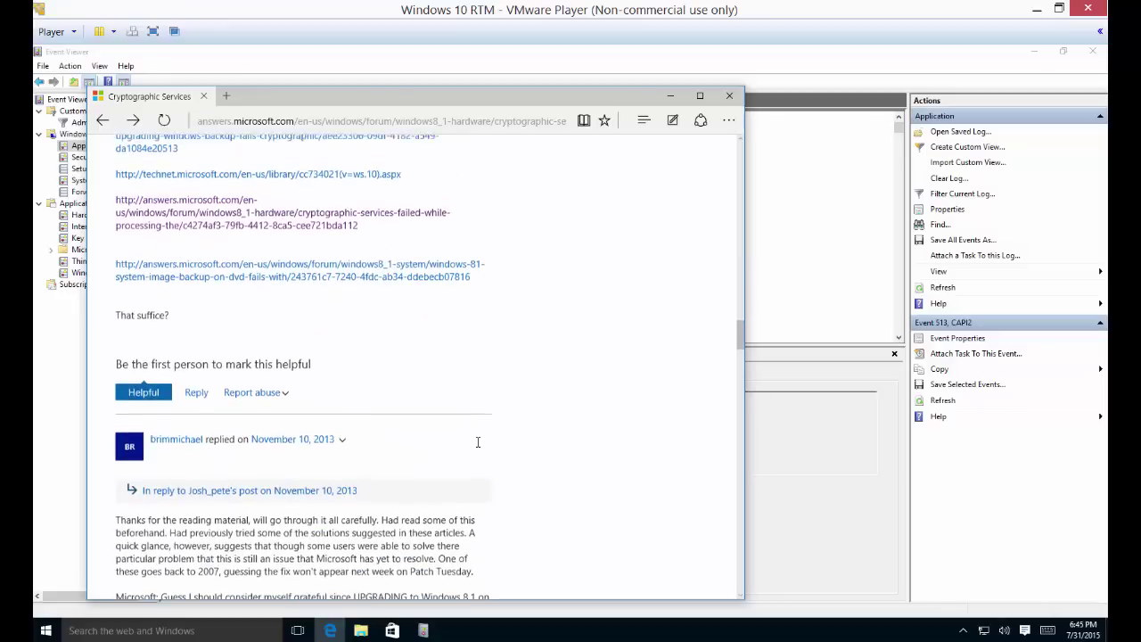
{"action": "scroll", "coordinate": [478, 442], "scroll_direction": "up", "scroll_amount": 5}
{"action": "scroll", "coordinate": [478, 442], "scroll_direction": "up", "scroll_amount": 15}
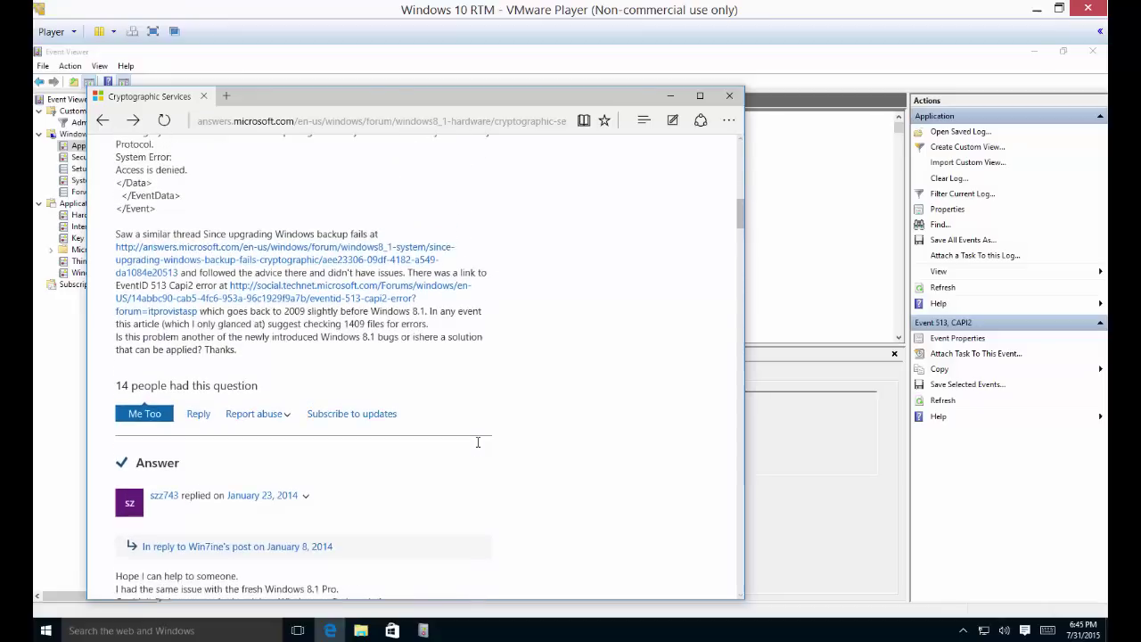
{"action": "scroll", "coordinate": [478, 442], "scroll_direction": "up", "scroll_amount": 6}
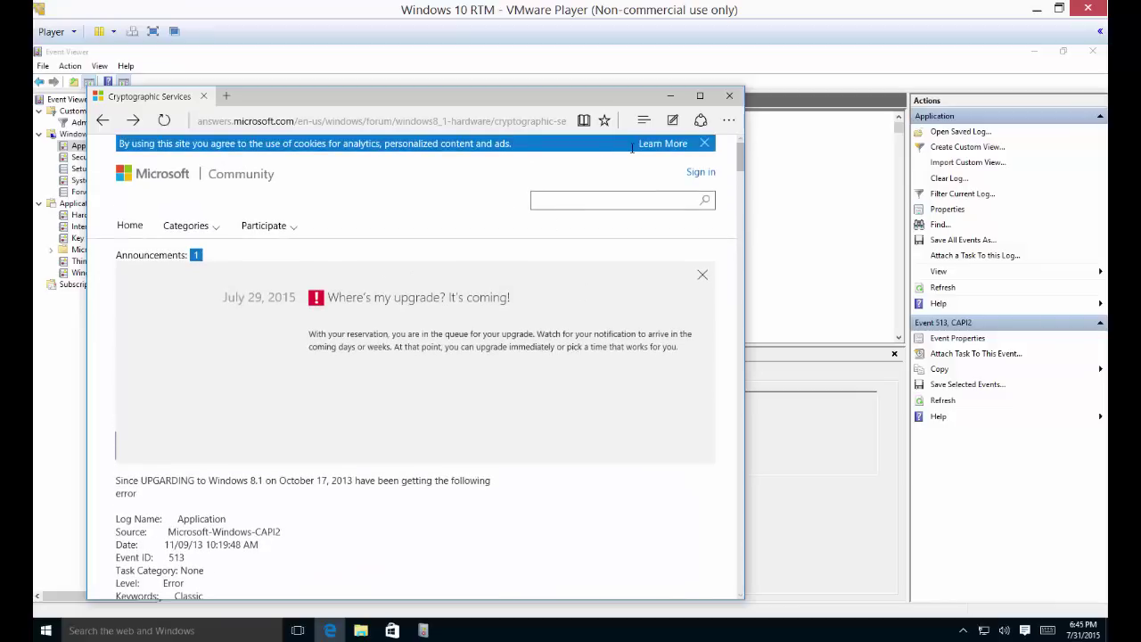
{"action": "left_click", "coordinate": [729, 95]}
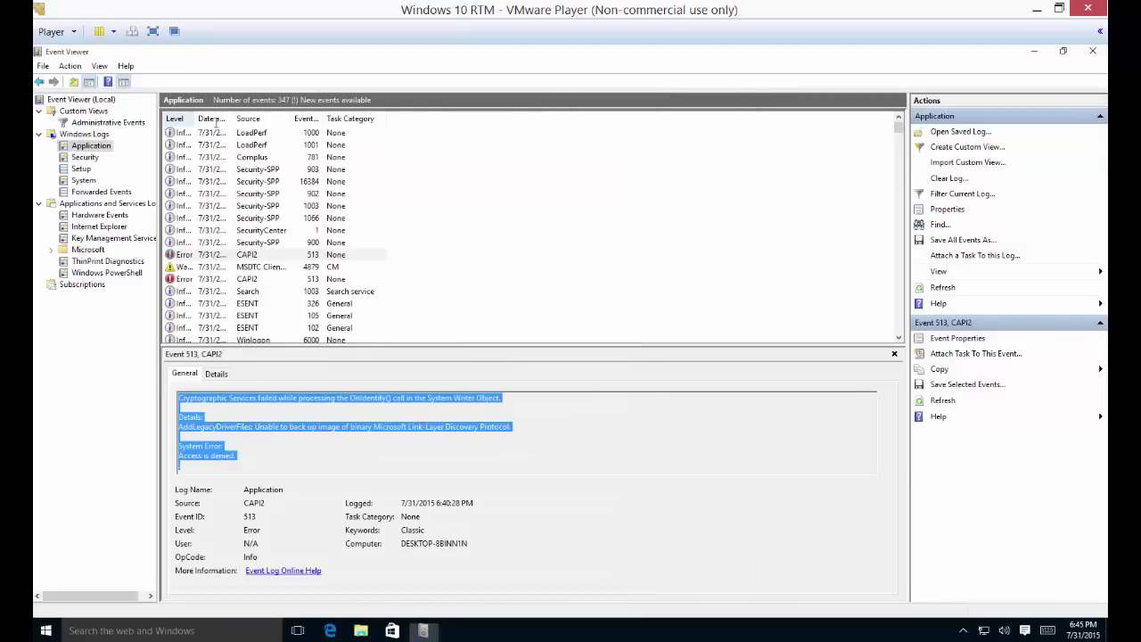
Widen the Level column and sort the Application log by level, reversing the order.
{"action": "double_click", "coordinate": [195, 118]}
{"action": "left_click", "coordinate": [218, 122]}
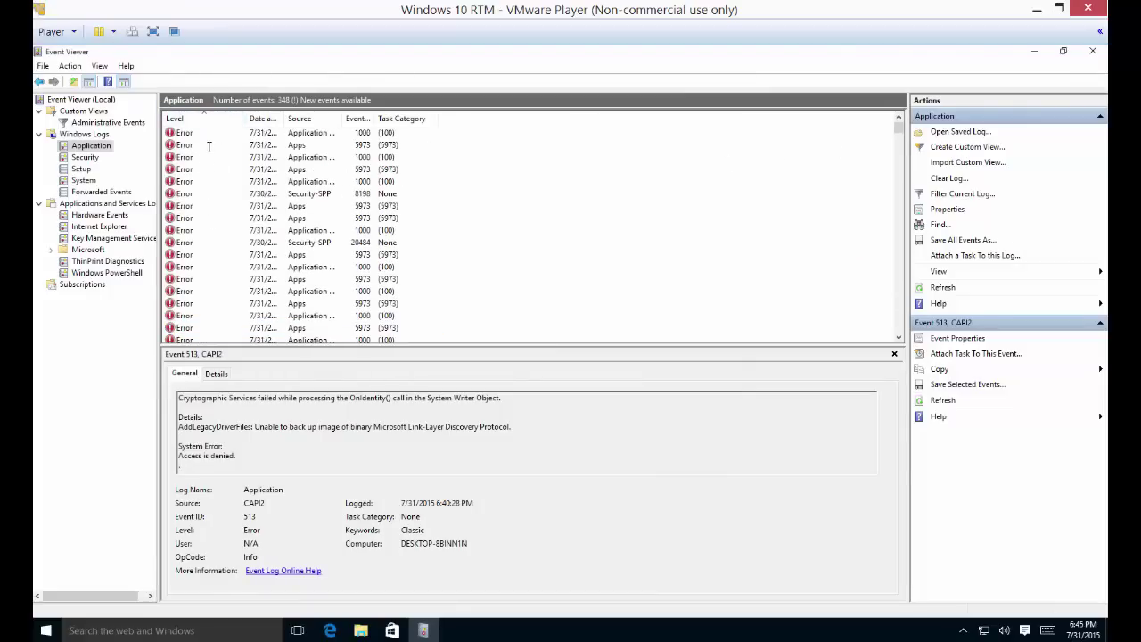
{"action": "left_click", "coordinate": [191, 121]}
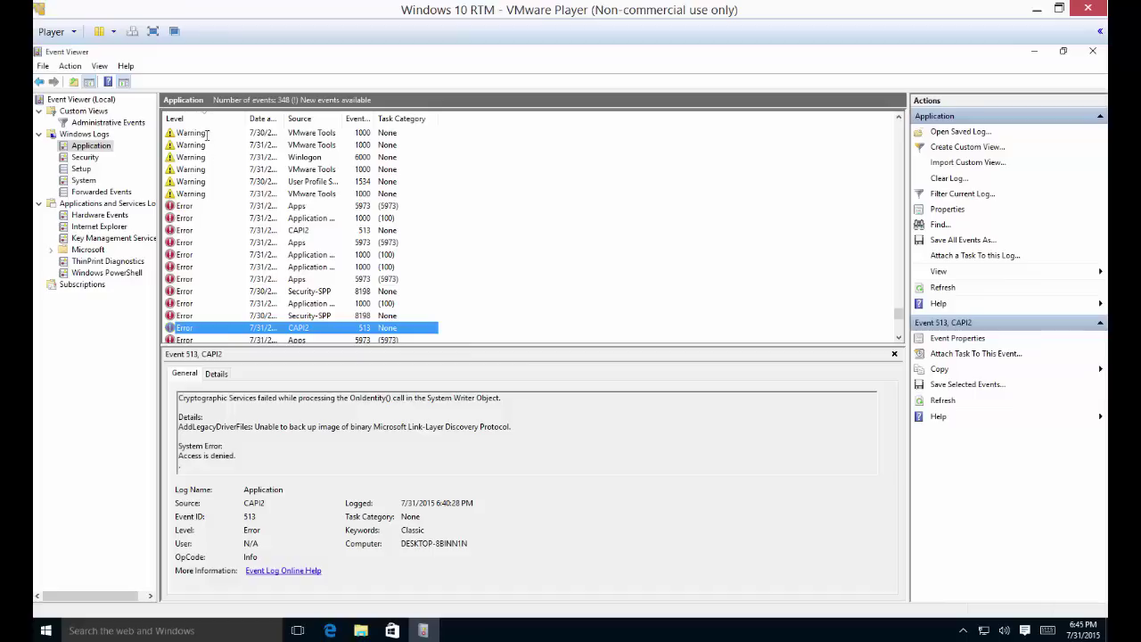
{"action": "left_click", "coordinate": [205, 122]}
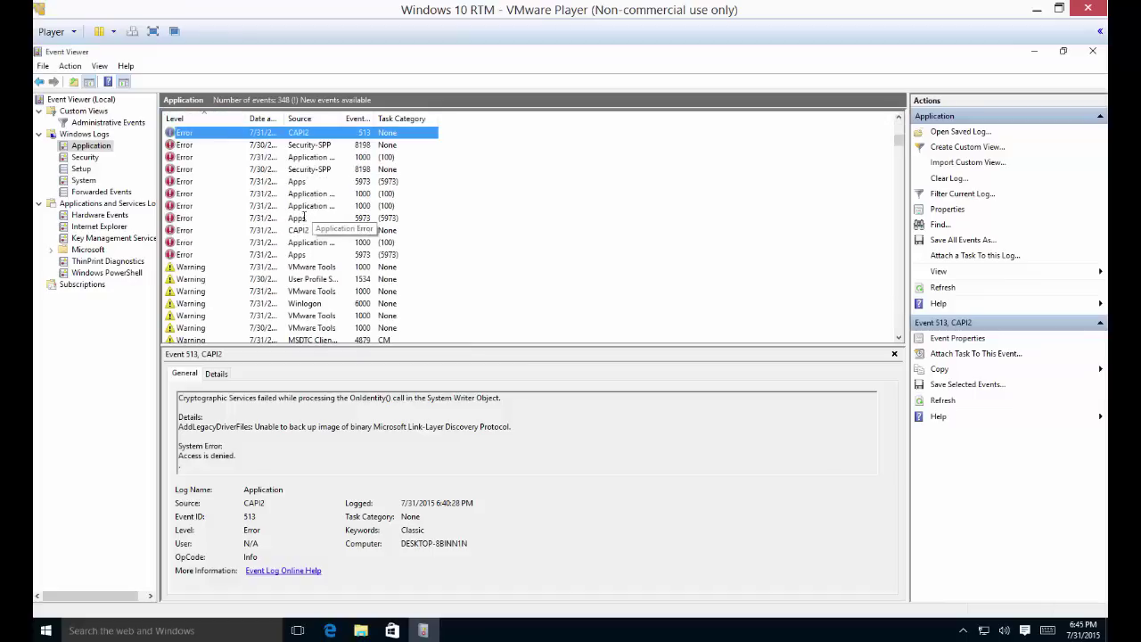
{"action": "scroll", "coordinate": [303, 227], "scroll_direction": "down", "scroll_amount": 5}
{"action": "scroll", "coordinate": [303, 230], "scroll_direction": "up", "scroll_amount": 5}
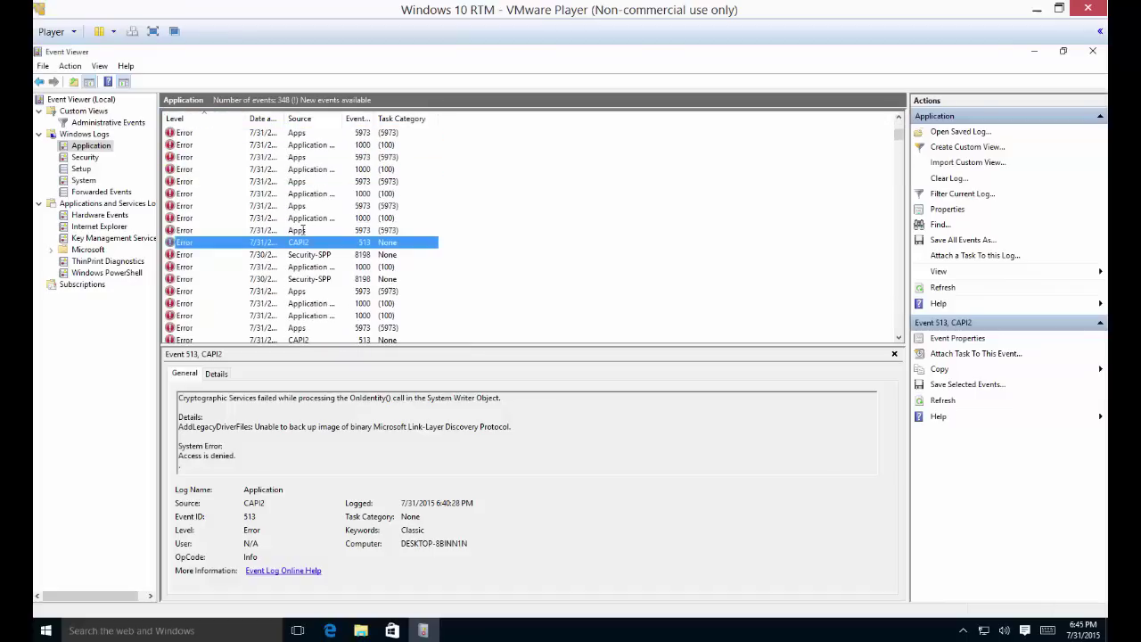
Re-sort the events by Date and Time, then by Source, and scroll the grouped list.
{"action": "left_click", "coordinate": [262, 119]}
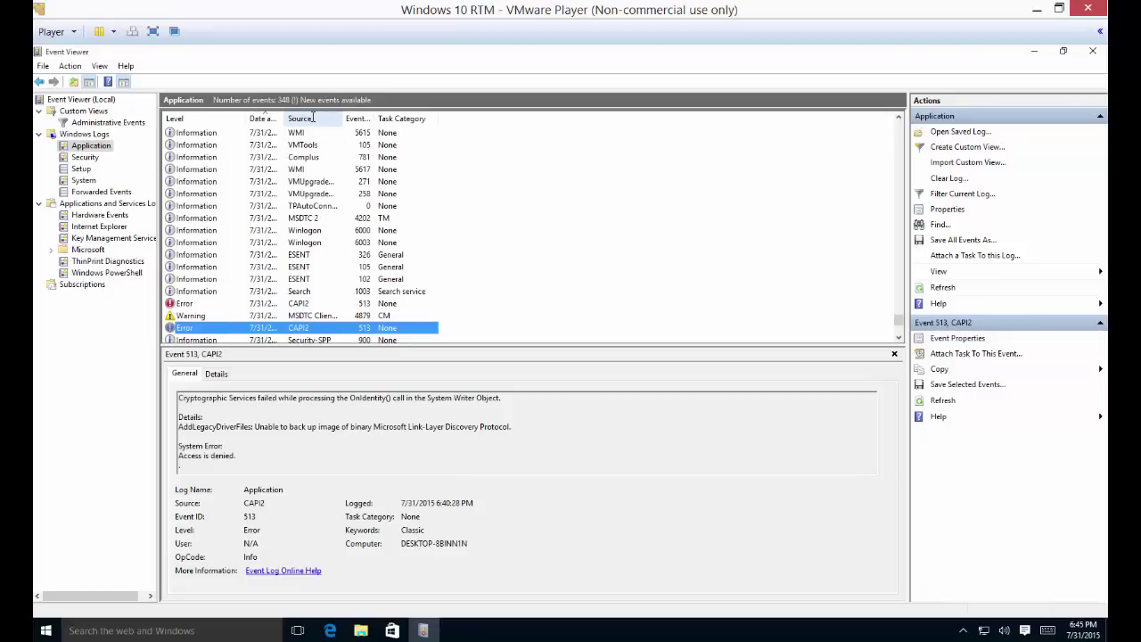
{"action": "left_click", "coordinate": [313, 117]}
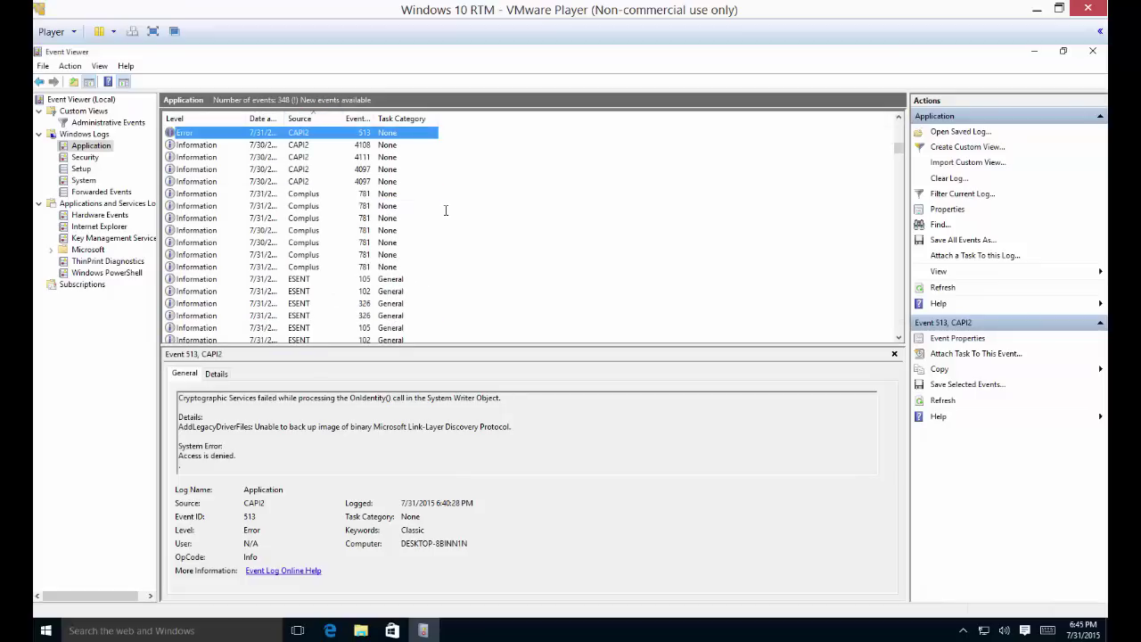
{"action": "scroll", "coordinate": [446, 211], "scroll_direction": "down", "scroll_amount": 15}
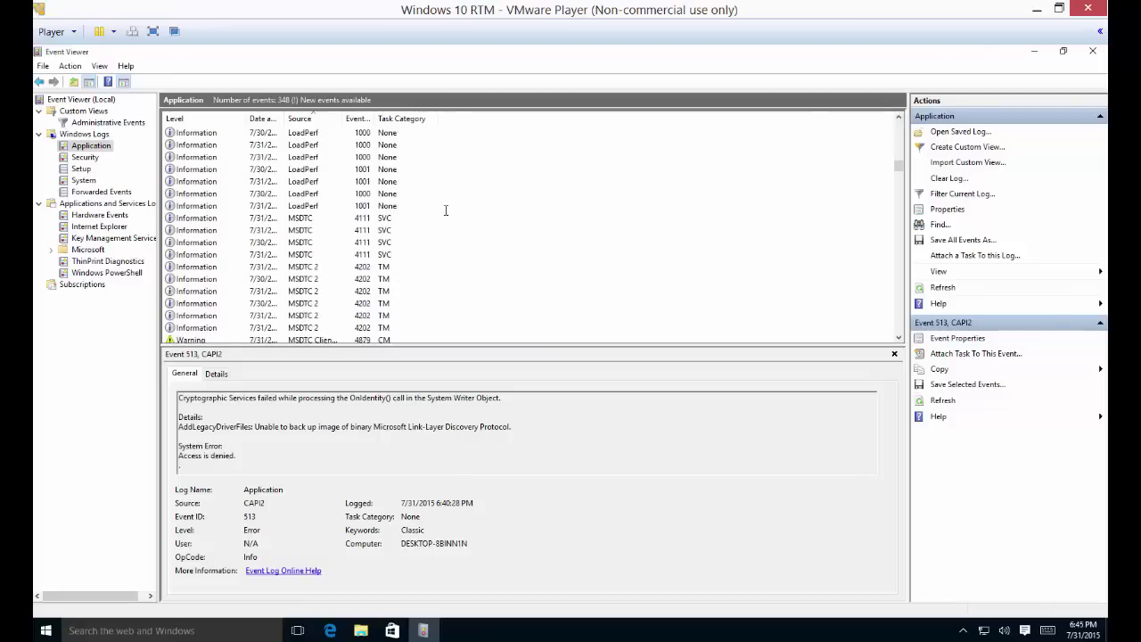
{"action": "scroll", "coordinate": [446, 211], "scroll_direction": "down", "scroll_amount": 8}
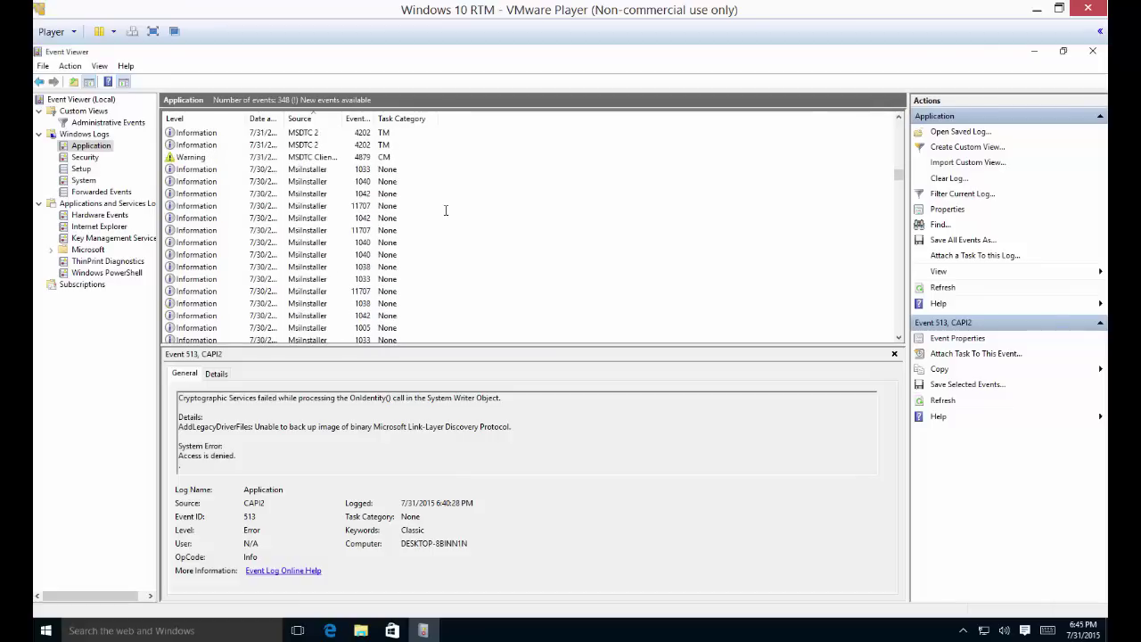
Open the Application log's Properties, showing 20480 KB maximum size and overwrite-as-needed retention.
{"action": "right_click", "coordinate": [94, 147]}
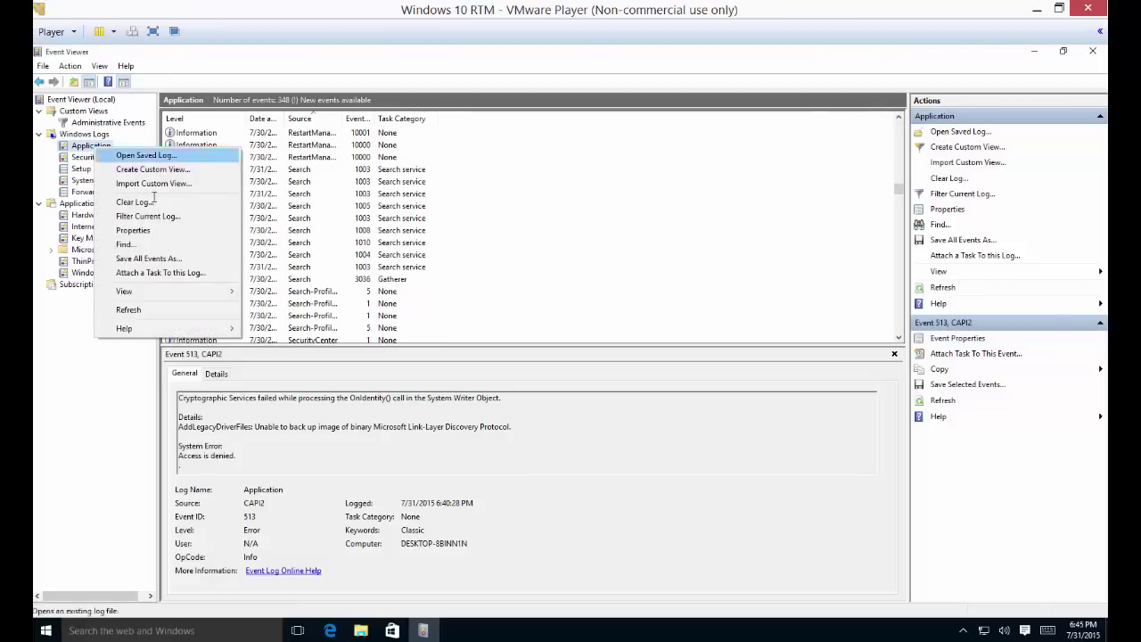
{"action": "left_click", "coordinate": [133, 230]}
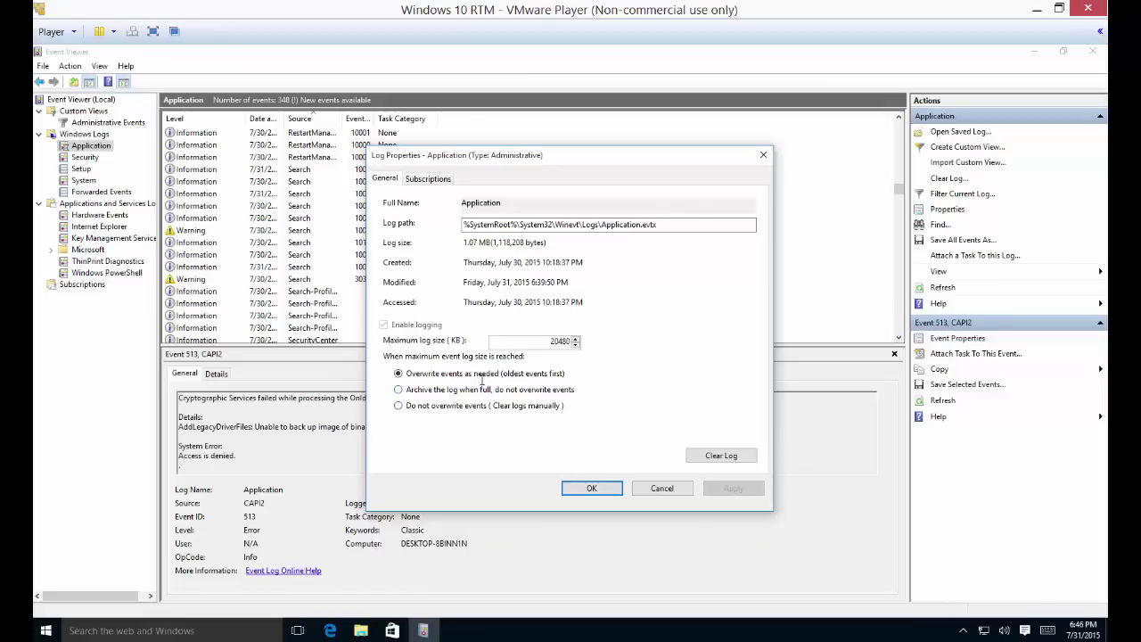
{"action": "left_click", "coordinate": [398, 406]}
Save the Application log to the Desktop as 'app log', clear it to 0 events, and apply.
{"action": "left_click", "coordinate": [708, 455]}
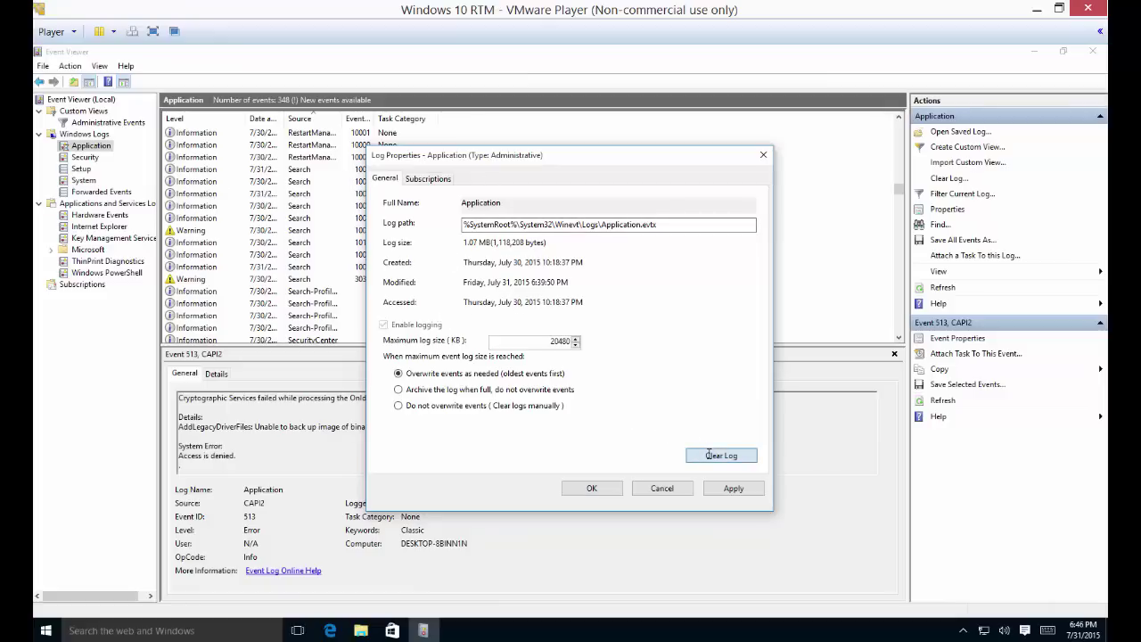
{"action": "left_click", "coordinate": [257, 204]}
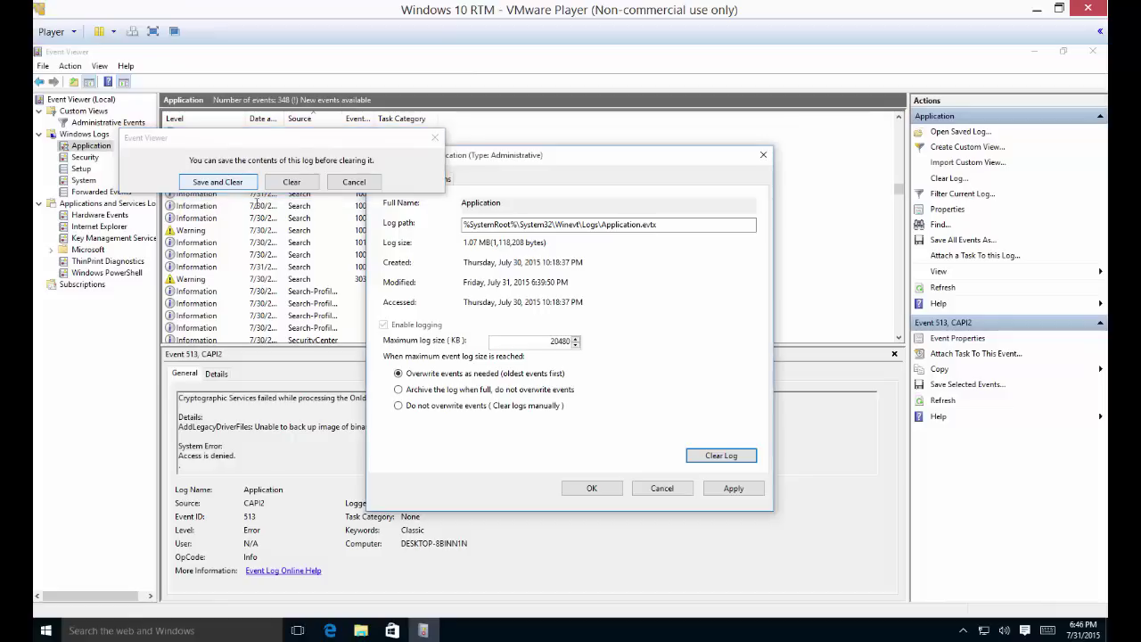
{"action": "key", "text": "Return"}
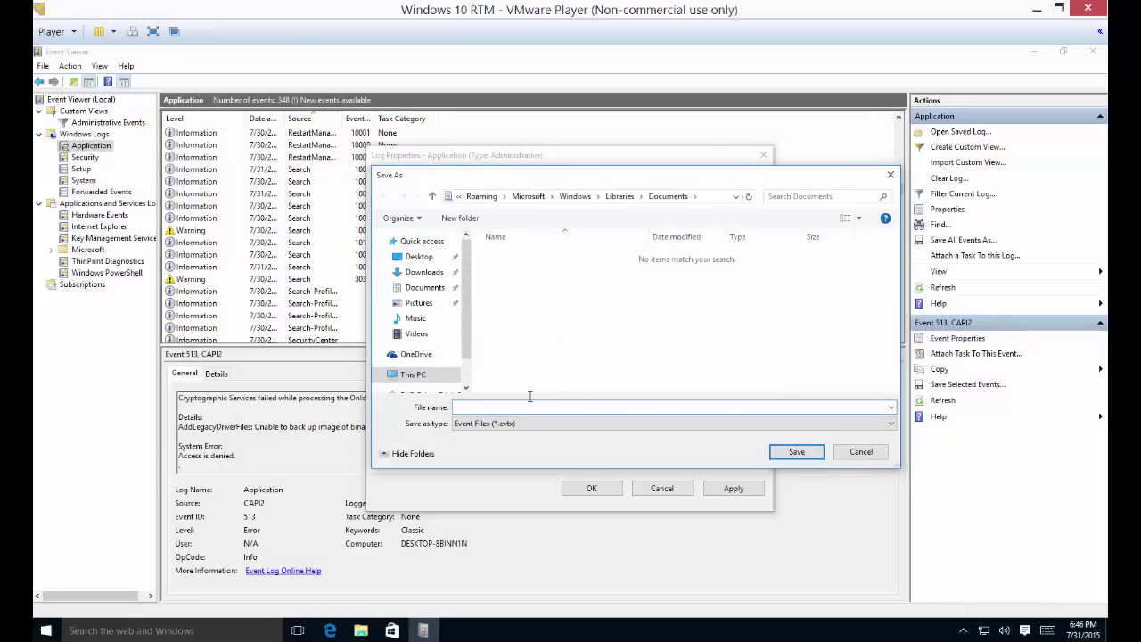
{"action": "type", "text": "app log"}
{"action": "left_click", "coordinate": [419, 257]}
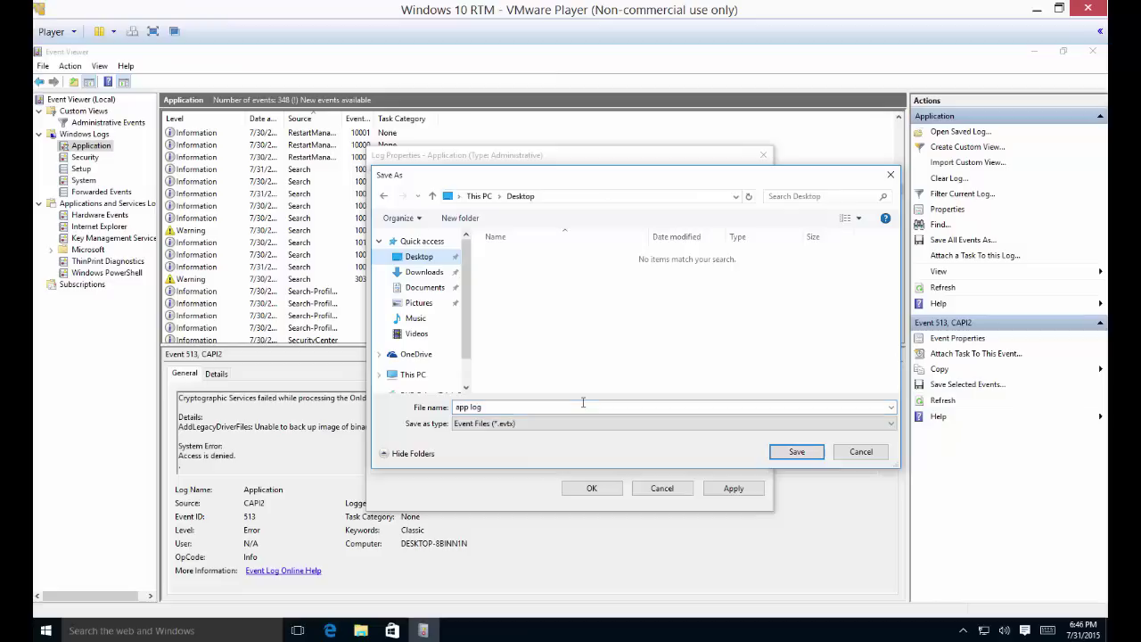
{"action": "left_click", "coordinate": [789, 450]}
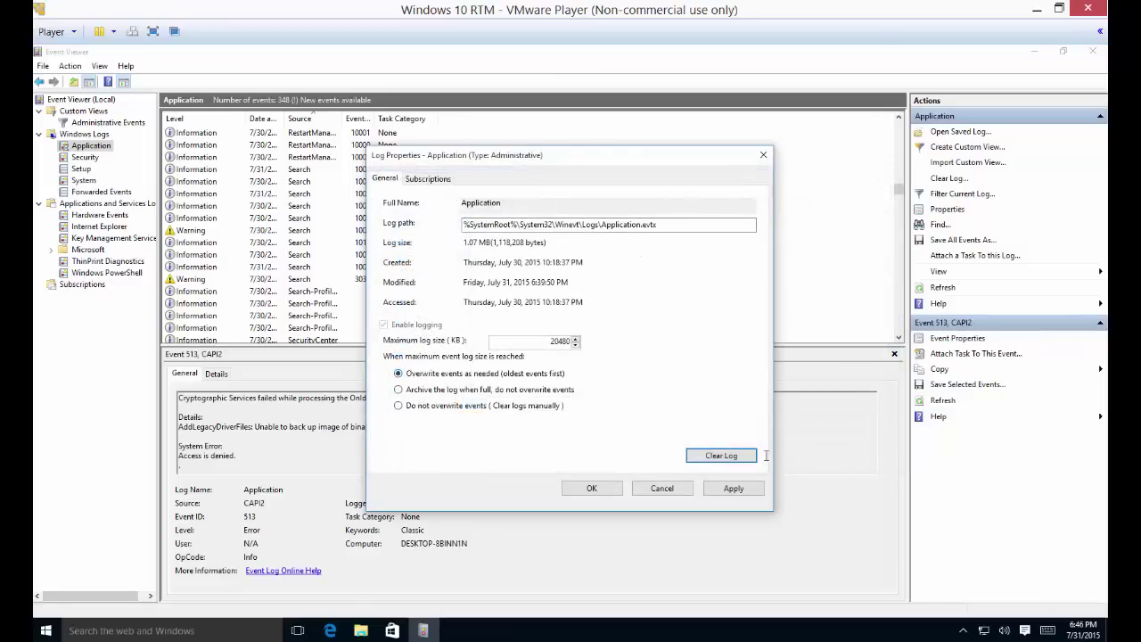
{"action": "left_click", "coordinate": [726, 488]}
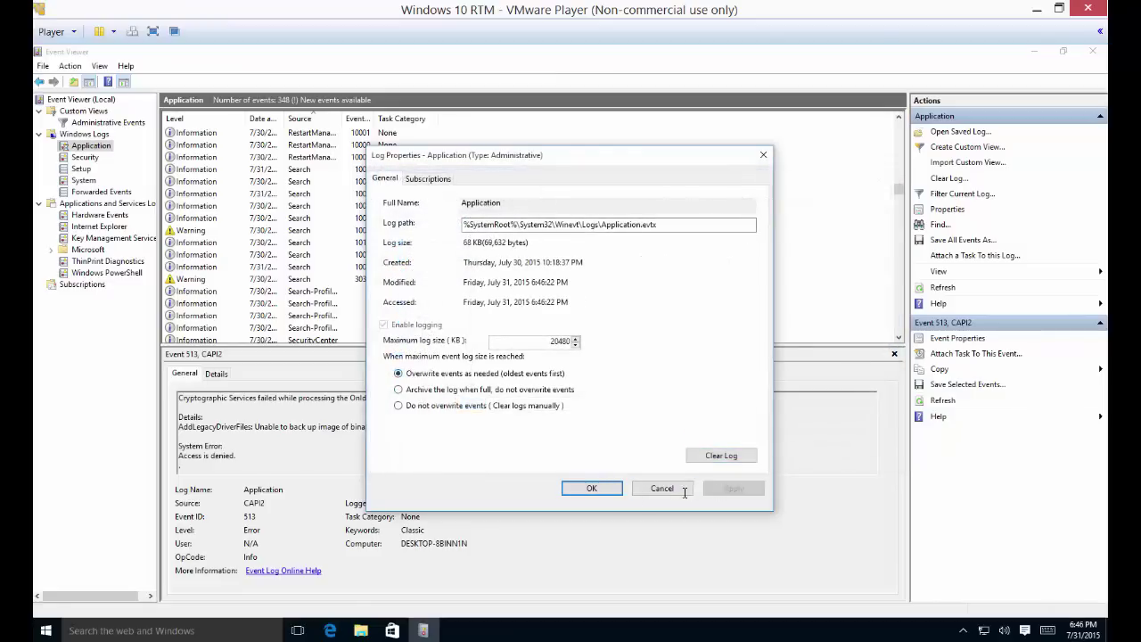
{"action": "left_click", "coordinate": [590, 489]}
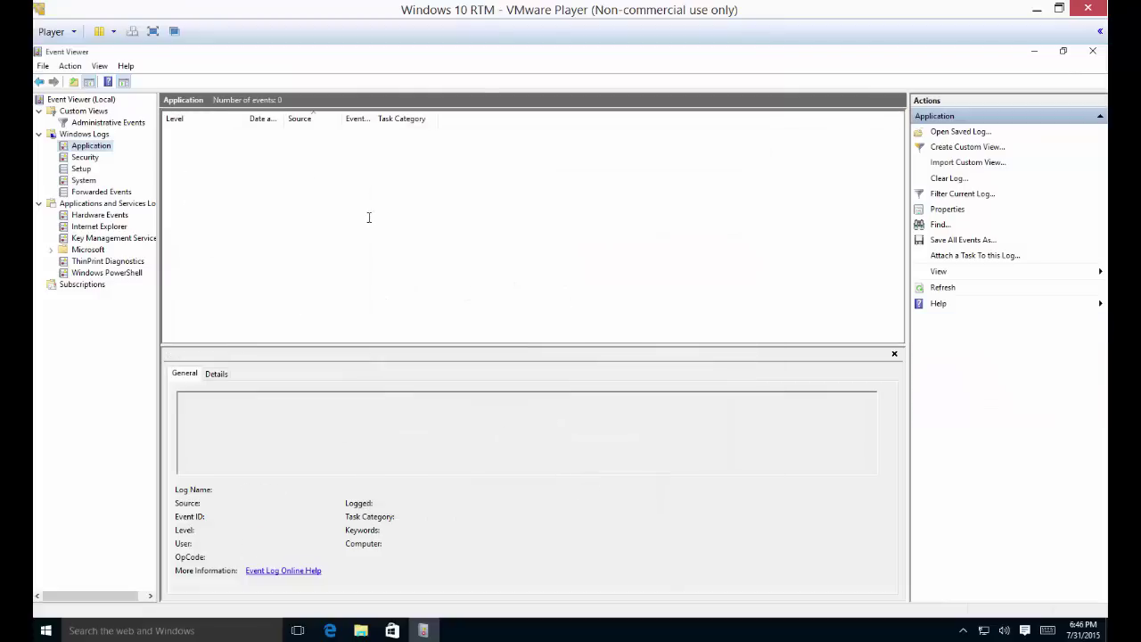
Minimize Event Viewer and open the 'app log' file on the desktop, listing its 348 events.
{"action": "left_click", "coordinate": [1037, 9]}
{"action": "left_click", "coordinate": [1038, 54]}
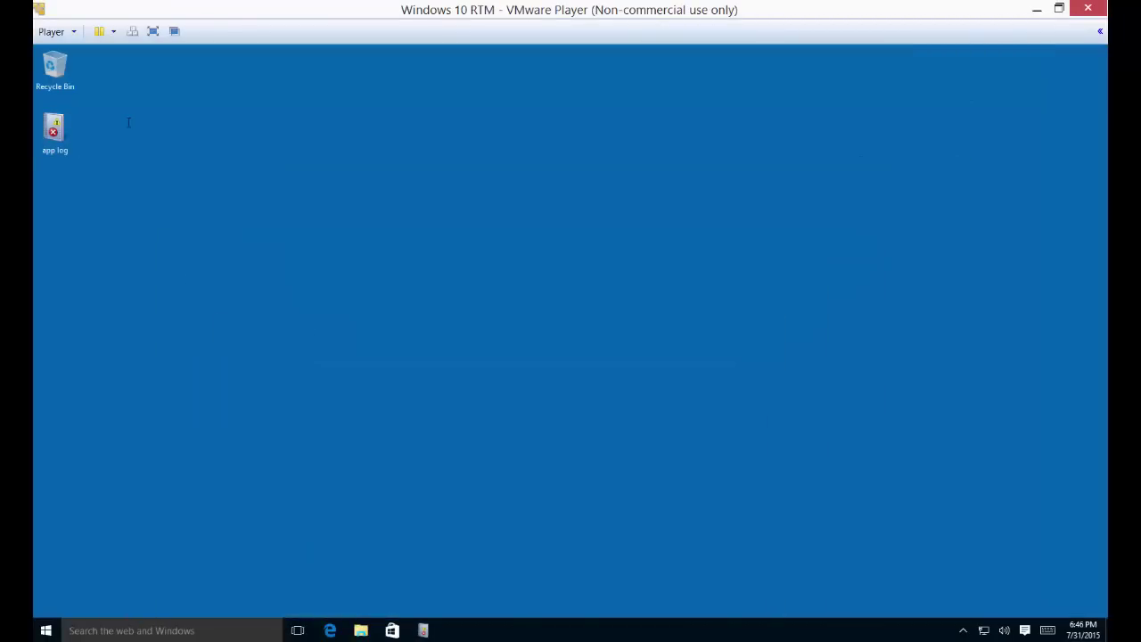
{"action": "double_click", "coordinate": [64, 138]}
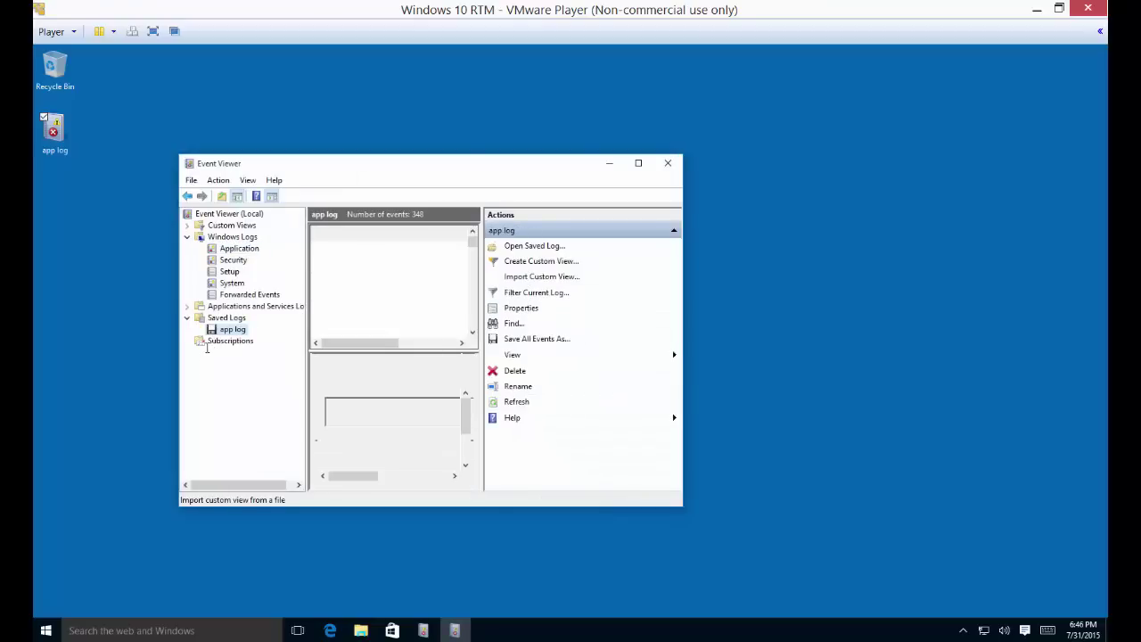
Maximize the saved log and inspect its LoadPerf, Security, Security-SPP 900 and ESENT events.
{"action": "left_click", "coordinate": [638, 163]}
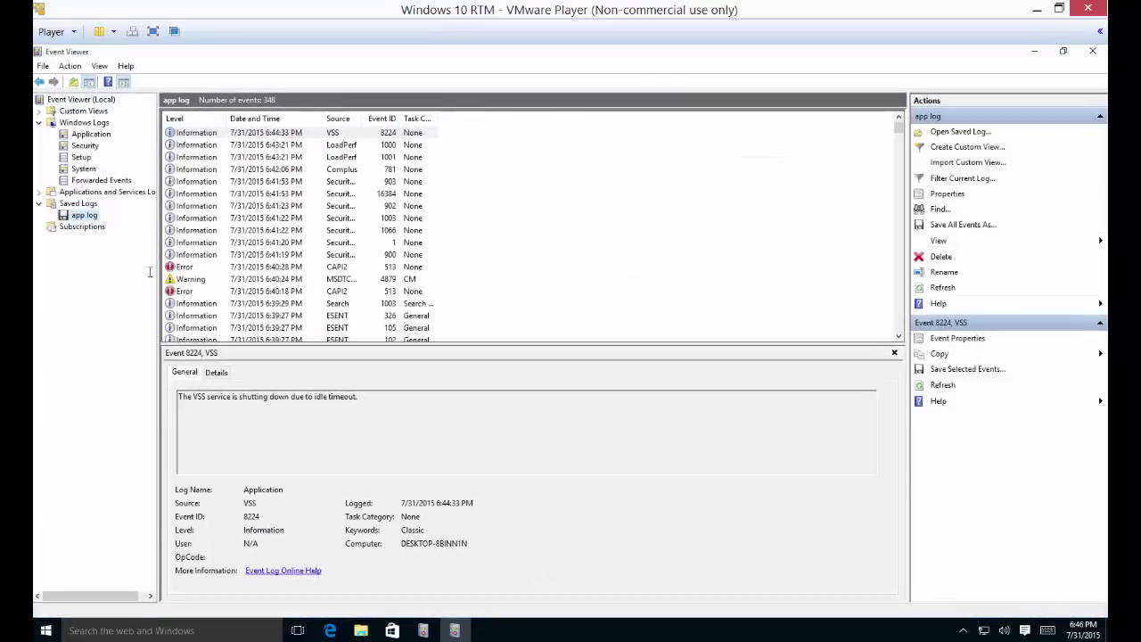
{"action": "left_click", "coordinate": [364, 204]}
{"action": "left_click", "coordinate": [281, 158]}
{"action": "left_click", "coordinate": [277, 218]}
{"action": "left_click", "coordinate": [274, 254]}
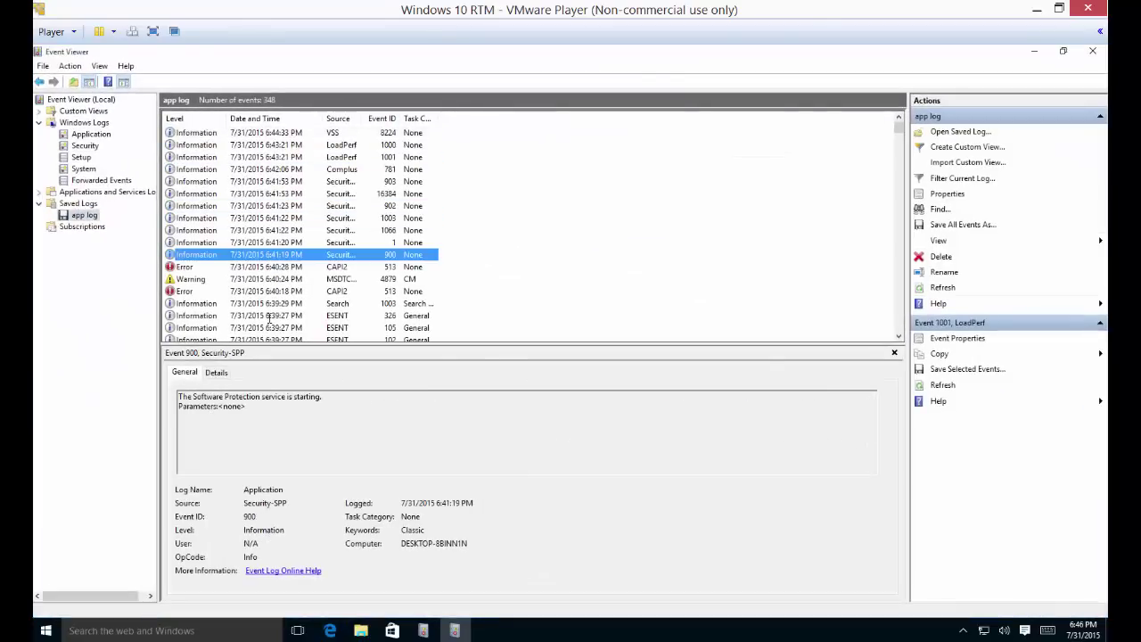
{"action": "left_click", "coordinate": [271, 315]}
Review the CAPI2 error 513 and MSDTC warning 4879, then return to the empty live Application log.
{"action": "scroll", "coordinate": [274, 303], "scroll_direction": "down", "scroll_amount": 3}
{"action": "left_click", "coordinate": [246, 183]}
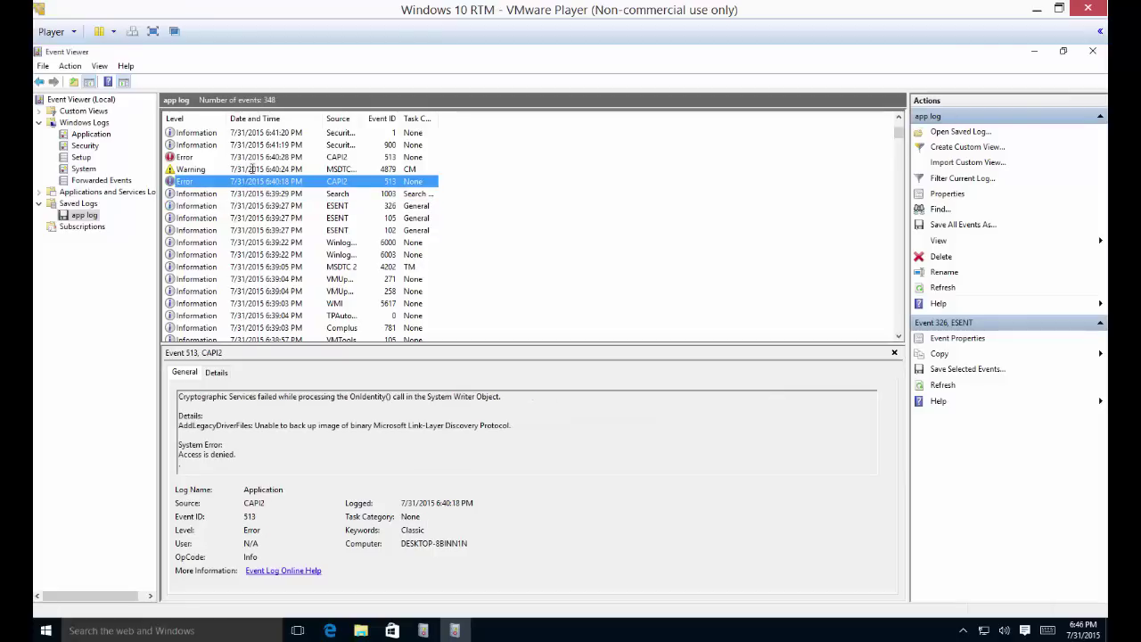
{"action": "left_click", "coordinate": [254, 169]}
{"action": "scroll", "coordinate": [274, 298], "scroll_direction": "down", "scroll_amount": 3}
{"action": "scroll", "coordinate": [271, 297], "scroll_direction": "down", "scroll_amount": 10}
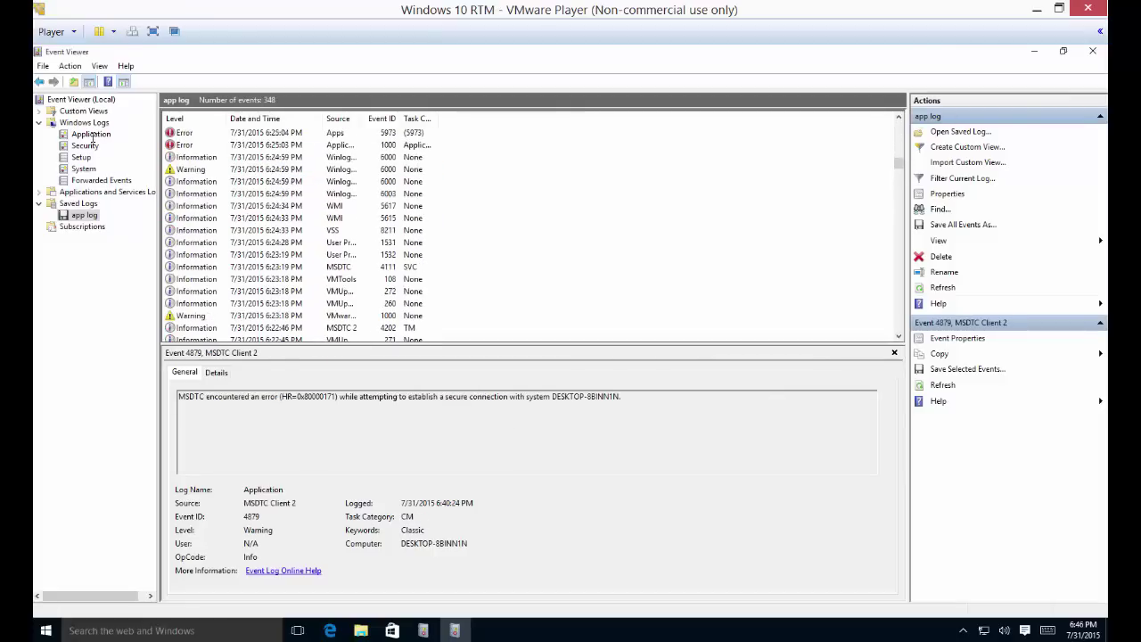
{"action": "left_click", "coordinate": [93, 133]}
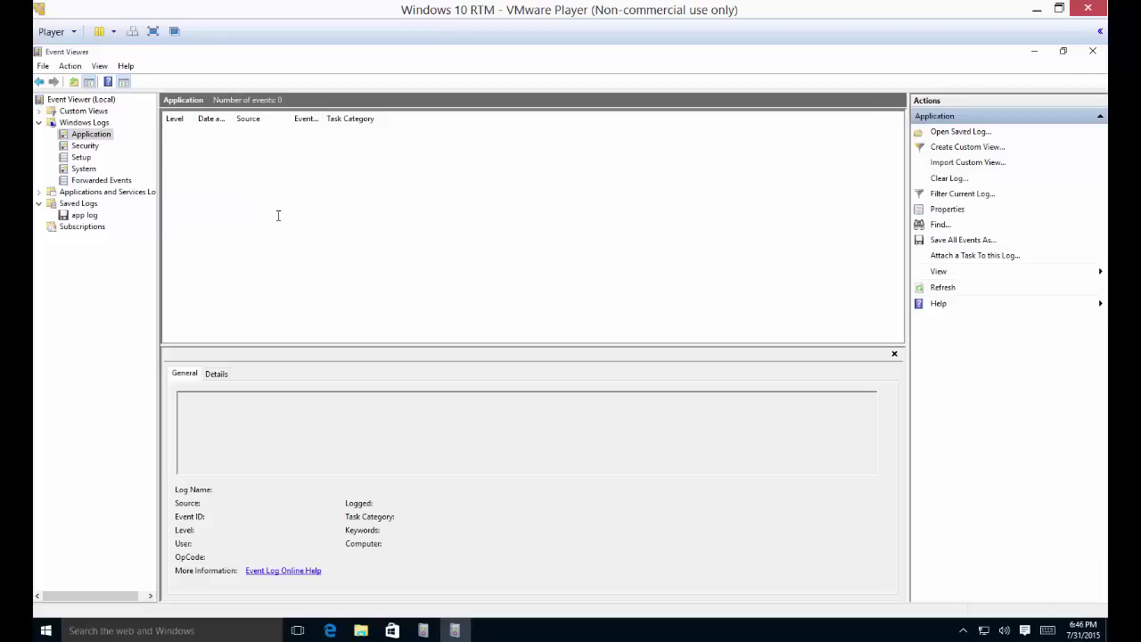